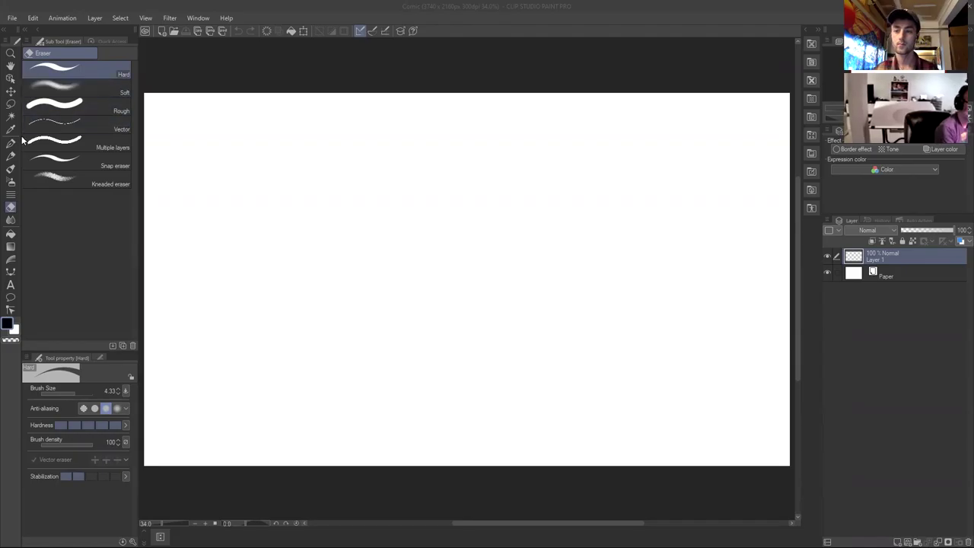
Sketch a tilted oval head with a vertical centre line and curved eye guidelines using the Lighter pencil.
left_click(10, 156)
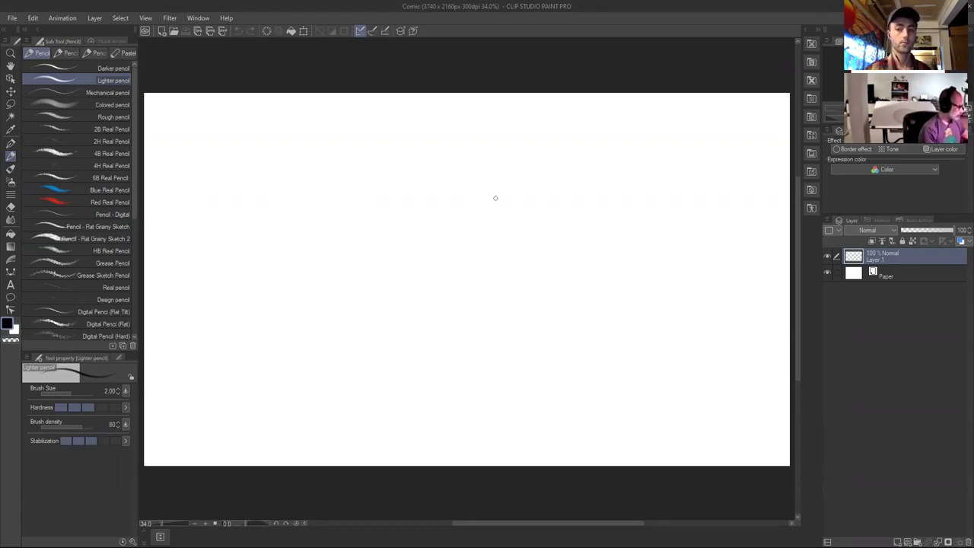
mouse_move(423, 222)
left_mouse_down()
mouse_move(437, 218)
mouse_move(431, 230)
mouse_move(618, 181)
mouse_move(535, 193)
mouse_move(546, 187)
mouse_move(459, 268)
left_mouse_up()
left_click_drag(505, 152, 402, 185)
mouse_move(464, 146)
left_mouse_down()
mouse_move(399, 196)
mouse_move(405, 167)
mouse_move(401, 253)
mouse_move(389, 213)
mouse_move(404, 281)
left_mouse_up()
mouse_move(393, 180)
left_mouse_down()
mouse_move(389, 214)
mouse_move(415, 307)
left_mouse_up()
mouse_move(398, 260)
left_mouse_down()
mouse_move(464, 139)
mouse_move(492, 139)
left_mouse_up()
left_click_drag(532, 163, 541, 236)
mouse_move(464, 146)
left_mouse_down()
mouse_move(532, 163)
mouse_move(545, 292)
left_mouse_up()
left_click_drag(394, 190, 438, 359)
left_click_drag(403, 251, 508, 385)
left_click_drag(542, 188, 551, 317)
mouse_move(548, 266)
left_mouse_down()
mouse_move(534, 349)
mouse_move(500, 383)
left_mouse_up()
left_click_drag(515, 385, 411, 297)
mouse_move(487, 373)
left_mouse_down()
mouse_move(409, 295)
mouse_move(573, 250)
left_mouse_up()
left_click_drag(459, 157, 479, 351)
left_click_drag(464, 265, 500, 394)
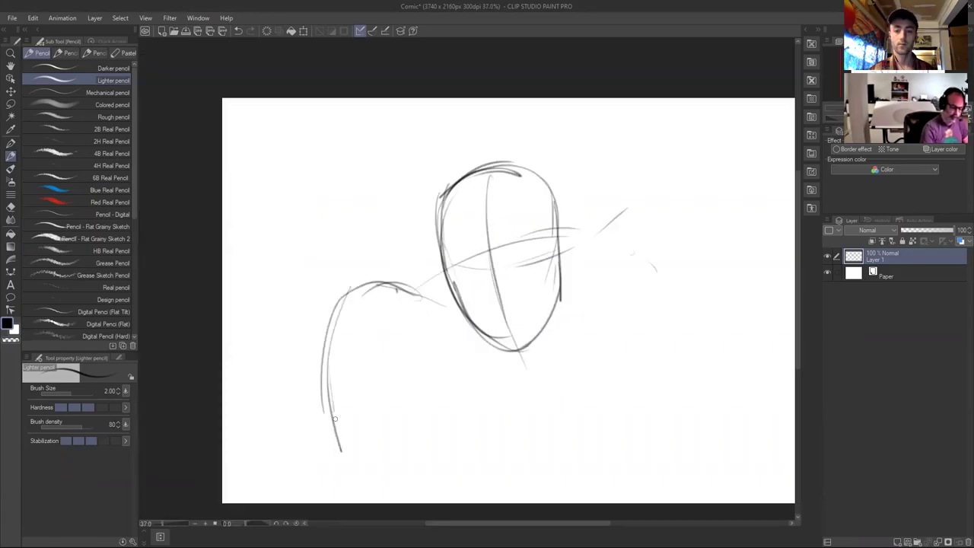
Sketch the rounded left shoulder and upper arm, plus short lines for the side of the torso.
left_click_drag(338, 329, 341, 457)
left_click_drag(335, 304, 356, 452)
left_click_drag(335, 396, 352, 470)
mouse_move(440, 373)
left_mouse_down()
mouse_move(451, 421)
mouse_move(445, 402)
mouse_move(446, 501)
left_mouse_up()
left_click_drag(449, 405, 451, 480)
left_click_drag(441, 434, 447, 492)
left_click_drag(430, 309, 348, 467)
left_click_drag(346, 387, 438, 408)
left_click_drag(373, 293, 384, 463)
left_click_drag(344, 320, 433, 328)
Sketch the shoulder line sweeping across the head to the raised right shoulder, with the start of a V-shaped neckline.
mouse_move(384, 306)
left_mouse_down()
mouse_move(449, 242)
mouse_move(429, 256)
mouse_move(607, 217)
mouse_move(640, 259)
left_mouse_up()
mouse_move(561, 215)
left_mouse_down()
mouse_move(642, 336)
mouse_move(691, 352)
left_mouse_up()
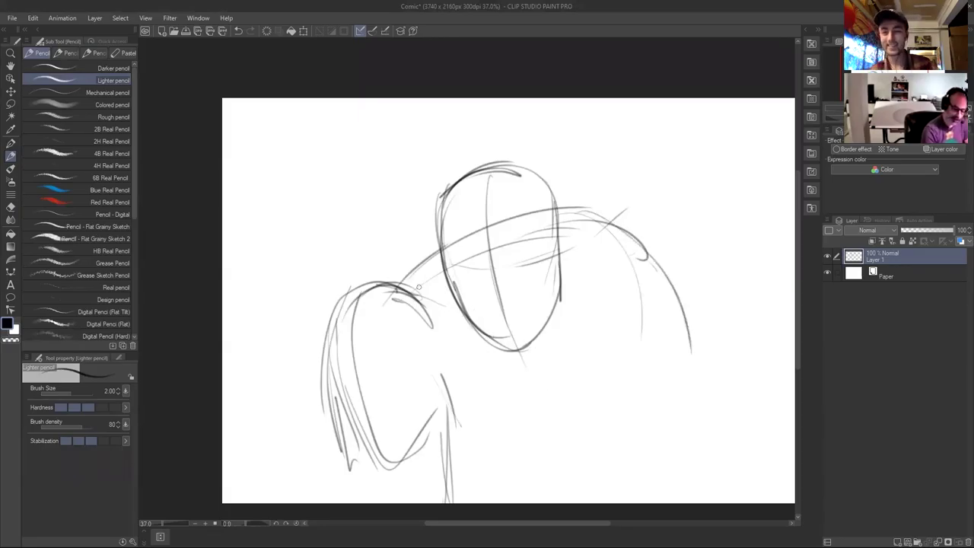
mouse_move(440, 325)
left_mouse_down()
mouse_move(484, 354)
mouse_move(529, 355)
mouse_move(523, 369)
mouse_move(556, 381)
mouse_move(562, 347)
left_mouse_up()
left_click_drag(562, 298, 561, 393)
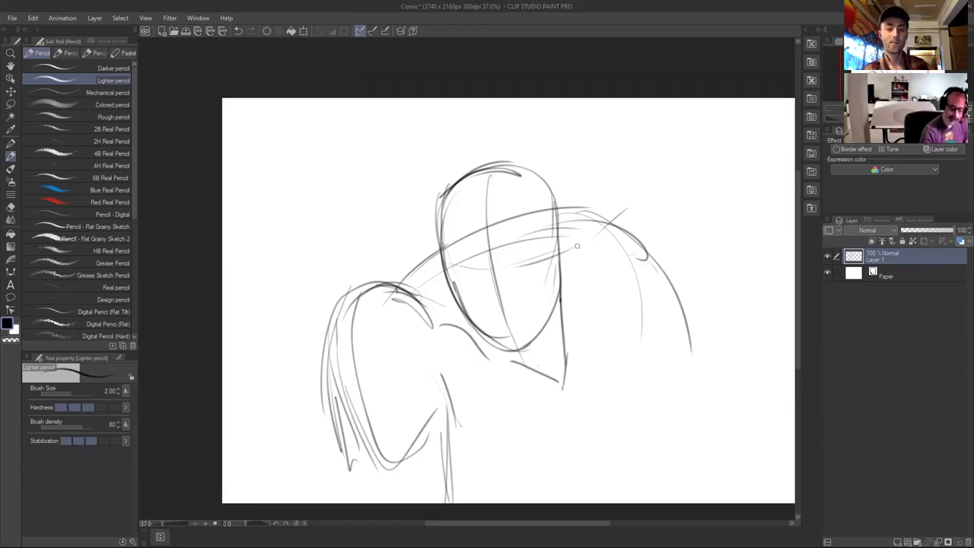
mouse_move(548, 230)
left_mouse_down()
mouse_move(609, 226)
mouse_move(609, 213)
mouse_move(636, 196)
mouse_move(717, 252)
left_mouse_up()
left_click_drag(626, 213, 679, 219)
Sketch the underside of the left upper arm and the forearm running down to the canvas edge.
mouse_move(424, 324)
left_mouse_down()
mouse_move(329, 372)
mouse_move(441, 415)
mouse_move(410, 464)
left_mouse_up()
left_click_drag(339, 368, 296, 457)
left_click_drag(313, 418, 289, 496)
left_click_drag(334, 369, 300, 495)
left_click_drag(438, 428, 389, 488)
left_click_drag(410, 470, 379, 502)
Sketch the lower contour of the raised right shoulder and the right side of the torso.
mouse_move(595, 226)
left_mouse_down()
mouse_move(667, 190)
mouse_move(657, 307)
left_mouse_up()
left_click_drag(719, 286, 638, 303)
left_click_drag(701, 235, 720, 266)
left_click_drag(718, 268, 641, 329)
left_click_drag(644, 324, 638, 355)
left_click_drag(651, 299, 628, 428)
left_click_drag(655, 269, 624, 451)
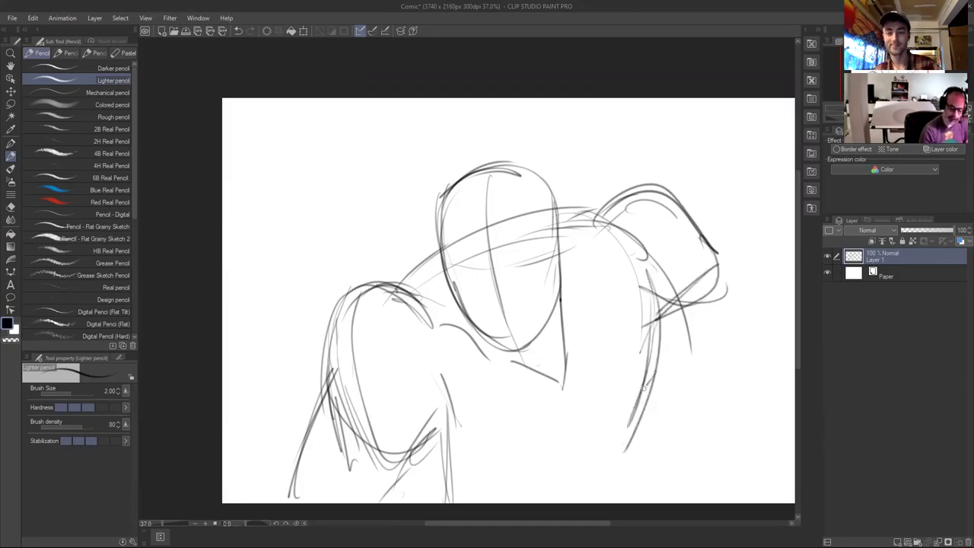
Sketch the curved lower edge of the chest and a centre line down from the neckline.
left_click_drag(649, 386, 518, 462)
mouse_move(601, 449)
left_mouse_down()
mouse_move(442, 456)
mouse_move(449, 449)
left_mouse_up()
mouse_move(415, 422)
left_mouse_down()
mouse_move(442, 440)
mouse_move(629, 434)
left_mouse_up()
left_click_drag(562, 367, 585, 476)
Sketch the right arm extending outward from the raised shoulder towards the canvas edge.
mouse_move(671, 207)
left_mouse_down()
mouse_move(689, 204)
mouse_move(787, 250)
left_mouse_up()
mouse_move(683, 227)
left_mouse_down()
mouse_move(736, 242)
mouse_move(785, 288)
left_mouse_up()
left_click_drag(643, 327, 784, 302)
left_click_drag(708, 229, 788, 266)
Darken the left shoulder's rounded contour and the shoulder line running behind the head.
mouse_move(431, 315)
left_mouse_down()
mouse_move(379, 455)
mouse_move(405, 442)
left_mouse_up()
left_click_drag(432, 364, 398, 288)
mouse_move(361, 289)
left_mouse_down()
mouse_move(460, 364)
mouse_move(350, 295)
mouse_move(331, 407)
mouse_move(434, 459)
mouse_move(458, 384)
mouse_move(452, 396)
left_mouse_up()
mouse_move(380, 298)
left_mouse_down()
mouse_move(437, 242)
mouse_move(460, 239)
left_mouse_up()
left_click_drag(509, 216, 595, 210)
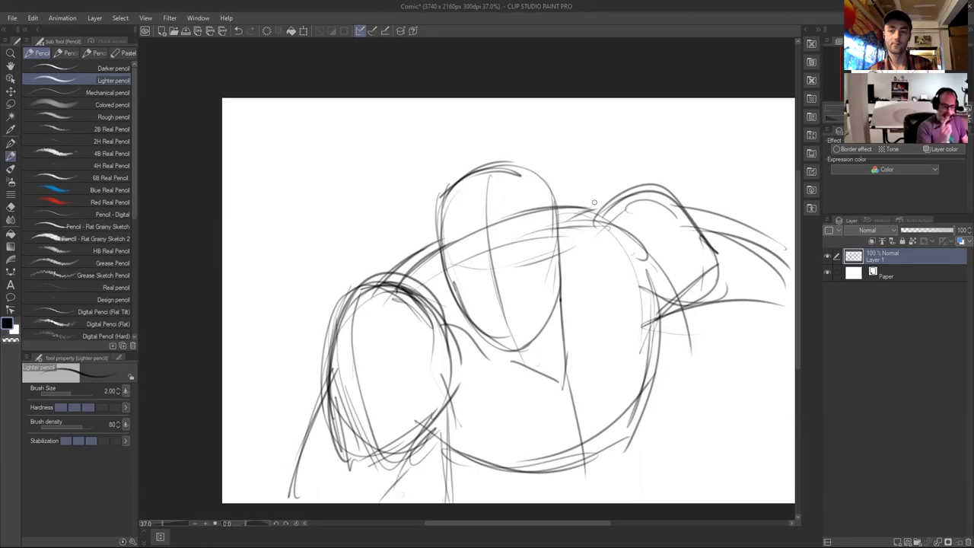
Complete the V-shaped neckline with lines running from both shoulders to its point on the chest.
left_click_drag(574, 210, 606, 215)
mouse_move(600, 221)
left_mouse_down()
mouse_move(650, 214)
mouse_move(639, 249)
mouse_move(573, 355)
left_mouse_up()
left_click_drag(593, 302, 545, 393)
left_click_drag(457, 356, 563, 389)
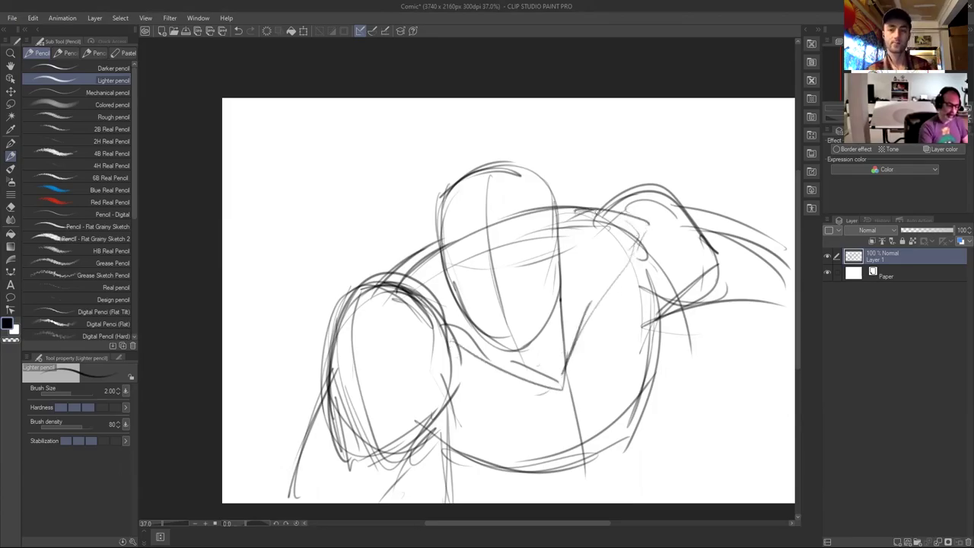
Reinforce the rounded contour of the right shoulder and the underside of the left upper arm.
left_click_drag(606, 213, 658, 190)
mouse_move(610, 208)
left_mouse_down()
mouse_move(656, 184)
mouse_move(695, 218)
left_mouse_up()
left_click_drag(656, 193, 690, 317)
left_click_drag(701, 239, 662, 331)
left_click_drag(397, 455, 445, 440)
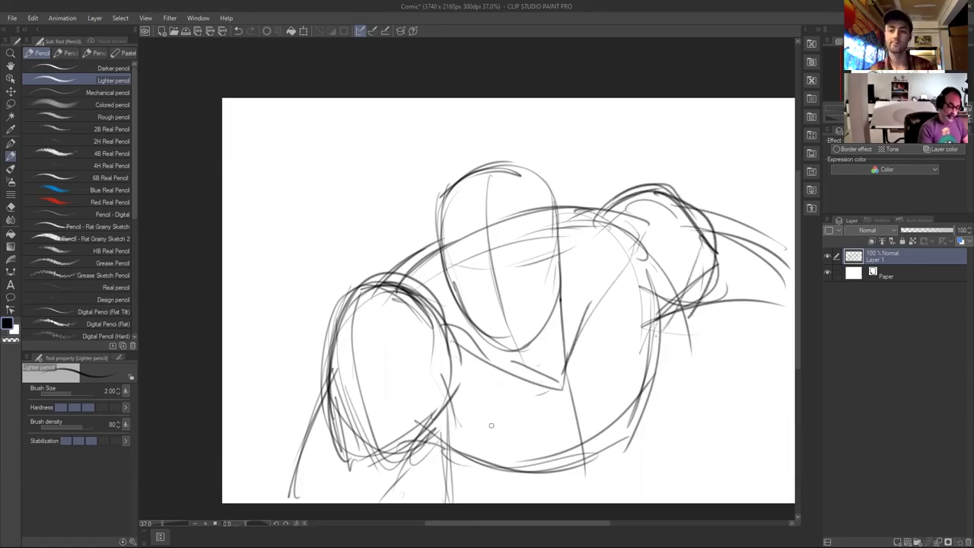
Strengthen the chest's right side and its curved lower edge with repeated pencil strokes.
left_click_drag(678, 306, 658, 347)
left_click_drag(675, 304, 629, 431)
left_click_drag(659, 355, 489, 462)
left_click_drag(425, 434, 539, 462)
mouse_move(672, 306)
left_mouse_down()
mouse_move(627, 429)
mouse_move(586, 466)
left_mouse_up()
left_click_drag(434, 434, 524, 466)
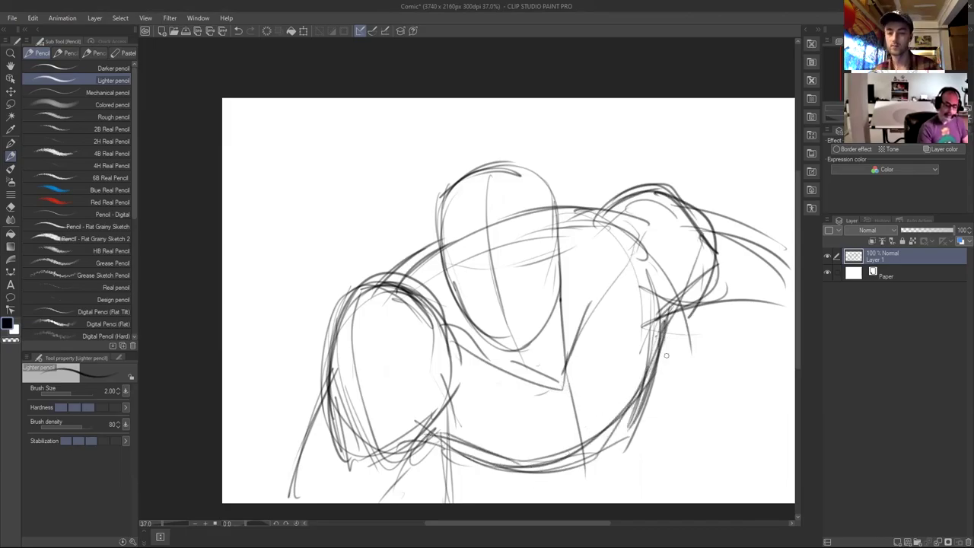
Sketch the abdomen contours below the chest and add further lines to the left forearm.
mouse_move(657, 267)
left_mouse_down()
mouse_move(679, 348)
mouse_move(633, 472)
left_mouse_up()
mouse_move(659, 320)
left_mouse_down()
mouse_move(588, 504)
mouse_move(493, 478)
left_mouse_up()
left_click_drag(448, 442, 472, 475)
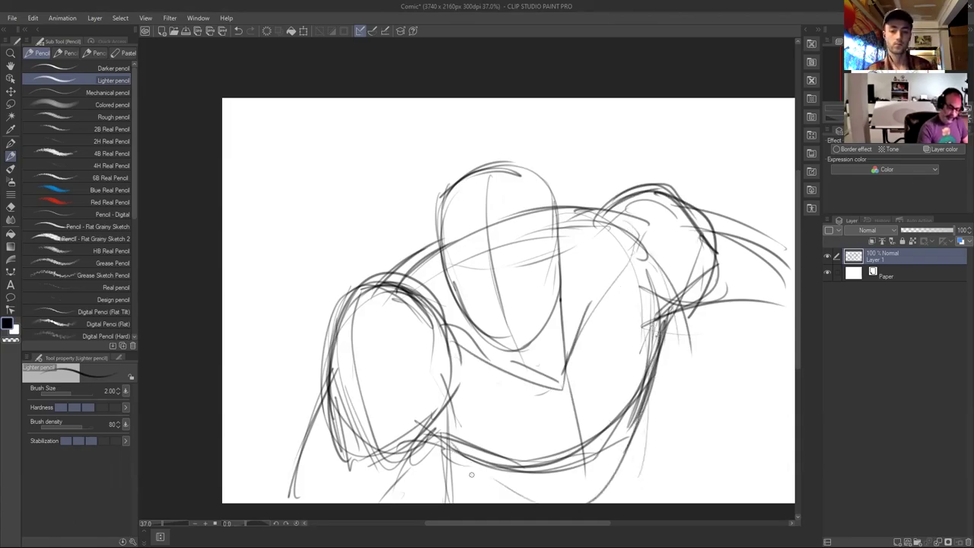
left_click_drag(327, 403, 283, 466)
left_click_drag(304, 428, 274, 501)
mouse_move(424, 455)
left_mouse_down()
mouse_move(380, 502)
mouse_move(394, 493)
left_mouse_up()
mouse_move(461, 460)
left_mouse_down()
mouse_move(416, 495)
mouse_move(462, 501)
left_mouse_up()
left_click_drag(415, 472, 475, 499)
left_click_drag(665, 309, 618, 490)
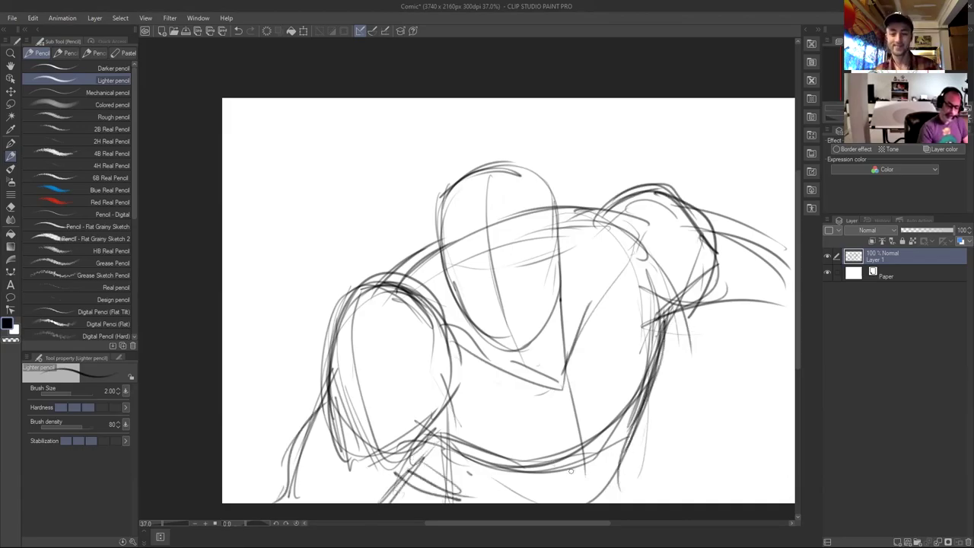
Sketch two large teardrop-shaped mask eyes on either side of the face's centre line.
mouse_move(504, 280)
left_mouse_down()
mouse_move(539, 210)
mouse_move(548, 251)
mouse_move(504, 281)
mouse_move(554, 228)
left_mouse_up()
mouse_move(446, 225)
left_mouse_down()
mouse_move(487, 295)
mouse_move(478, 262)
left_mouse_up()
mouse_move(445, 220)
left_mouse_down()
mouse_move(479, 266)
mouse_move(473, 295)
left_mouse_up()
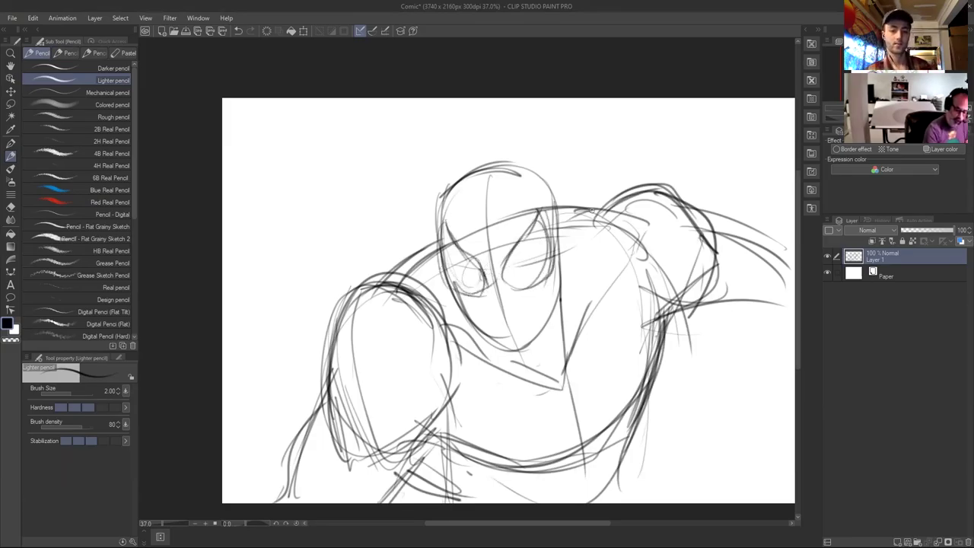
Darken both sides of the torso below the armpits and extend the centre line down the abdomen.
left_click_drag(660, 302, 618, 415)
left_click_drag(644, 303, 639, 451)
left_click_drag(634, 336, 652, 485)
left_click_drag(457, 487, 437, 455)
left_click_drag(406, 438, 469, 501)
left_click_drag(653, 303, 641, 446)
left_click_drag(645, 326, 656, 488)
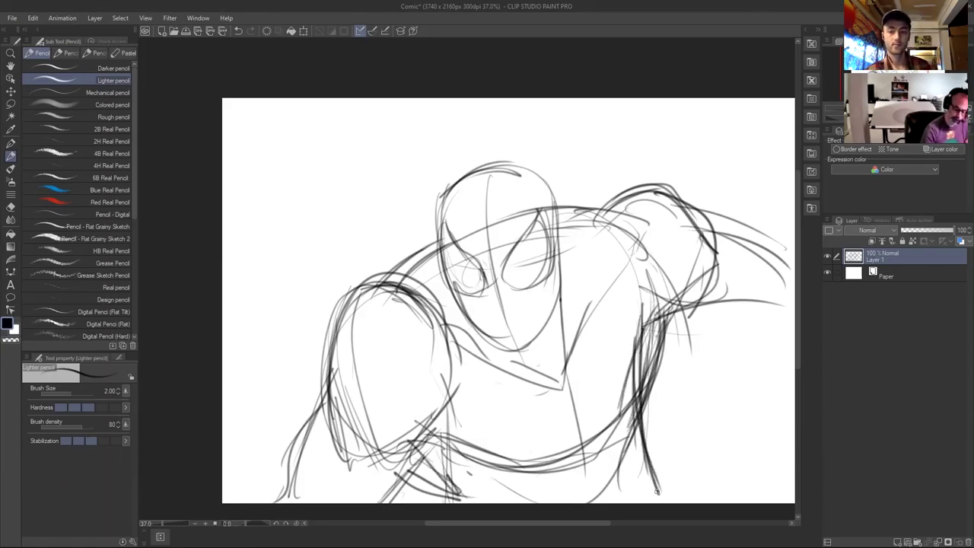
left_click_drag(575, 396, 602, 503)
left_click_drag(577, 443, 584, 492)
left_click_drag(418, 453, 466, 503)
left_click_drag(644, 332, 641, 444)
Add muscle lines to the raised right arm and darken the top of the right shoulder.
mouse_move(595, 218)
left_mouse_down()
mouse_move(652, 191)
mouse_move(697, 253)
left_mouse_up()
left_click_drag(669, 206, 751, 270)
left_click_drag(683, 234, 755, 286)
left_click_drag(658, 312, 727, 301)
left_click_drag(671, 215, 775, 270)
left_click_drag(688, 240, 742, 256)
mouse_move(551, 217)
left_mouse_down()
mouse_move(633, 230)
mouse_move(605, 309)
mouse_move(635, 248)
mouse_move(624, 225)
left_mouse_up()
left_click_drag(591, 226, 632, 245)
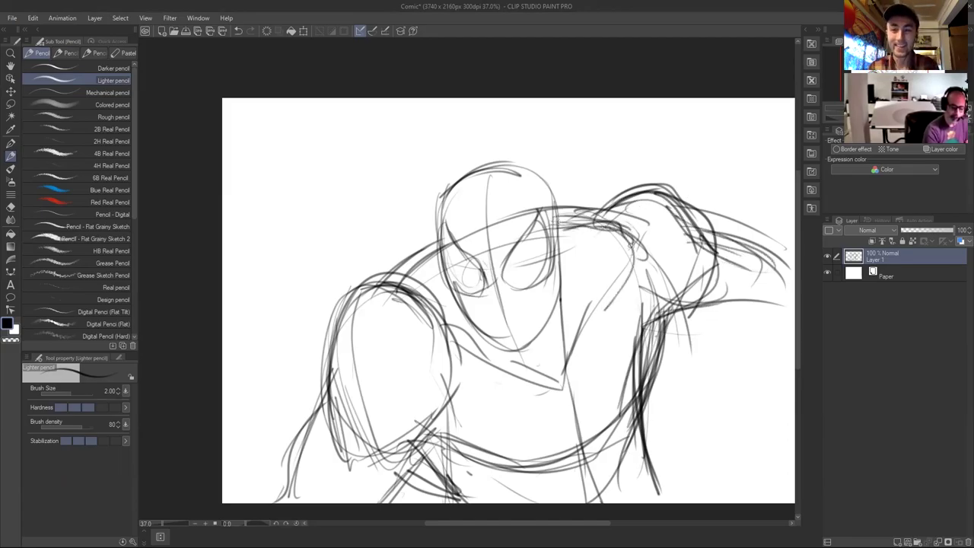
Refine the right shoulder, armpit and shoulder line with additional contour strokes.
mouse_move(589, 213)
left_mouse_down()
mouse_move(653, 192)
mouse_move(720, 256)
mouse_move(664, 297)
left_mouse_up()
left_click_drag(714, 267, 632, 335)
left_click_drag(669, 272, 624, 396)
left_click_drag(369, 319, 348, 423)
left_click_drag(373, 315, 352, 428)
left_click_drag(437, 248, 398, 282)
mouse_move(545, 218)
left_mouse_down()
mouse_move(590, 213)
mouse_move(644, 233)
left_mouse_up()
mouse_move(548, 221)
left_mouse_down()
mouse_move(629, 233)
mouse_move(653, 193)
mouse_move(708, 256)
left_mouse_up()
Refine the inner contour of the left upper arm and the outline of the forearm.
left_click_drag(350, 342, 344, 423)
mouse_move(352, 431)
left_mouse_down()
mouse_move(407, 445)
mouse_move(369, 481)
left_mouse_up()
left_click_drag(419, 441, 367, 502)
left_click_drag(399, 464, 368, 504)
mouse_move(331, 390)
left_mouse_down()
mouse_move(298, 427)
mouse_move(271, 503)
mouse_move(312, 485)
mouse_move(307, 504)
left_mouse_up()
Reinforce the outline of the head along both cheeks and the chin.
mouse_move(439, 229)
left_mouse_down()
mouse_move(443, 303)
mouse_move(482, 338)
left_mouse_up()
left_click_drag(449, 297, 495, 356)
mouse_move(558, 238)
left_mouse_down()
mouse_move(558, 302)
mouse_move(491, 356)
left_mouse_up()
left_click_drag(512, 331, 473, 354)
mouse_move(561, 220)
left_mouse_down()
mouse_move(563, 272)
mouse_move(554, 182)
mouse_move(445, 195)
mouse_move(444, 260)
left_mouse_up()
left_click_drag(440, 201, 449, 293)
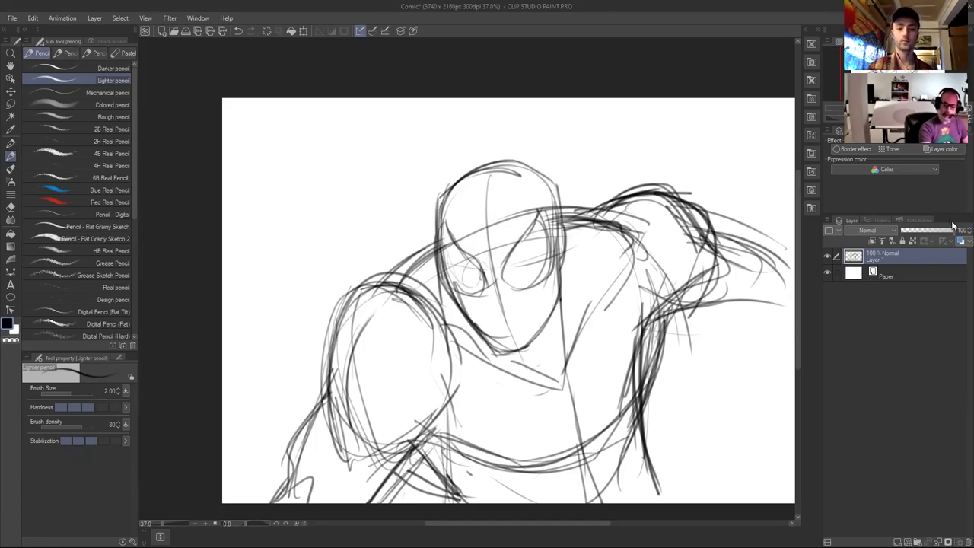
Lower the sketch layer's opacity to 56% and add a new layer above it for inking with the G-pen.
left_click_drag(952, 232, 934, 231)
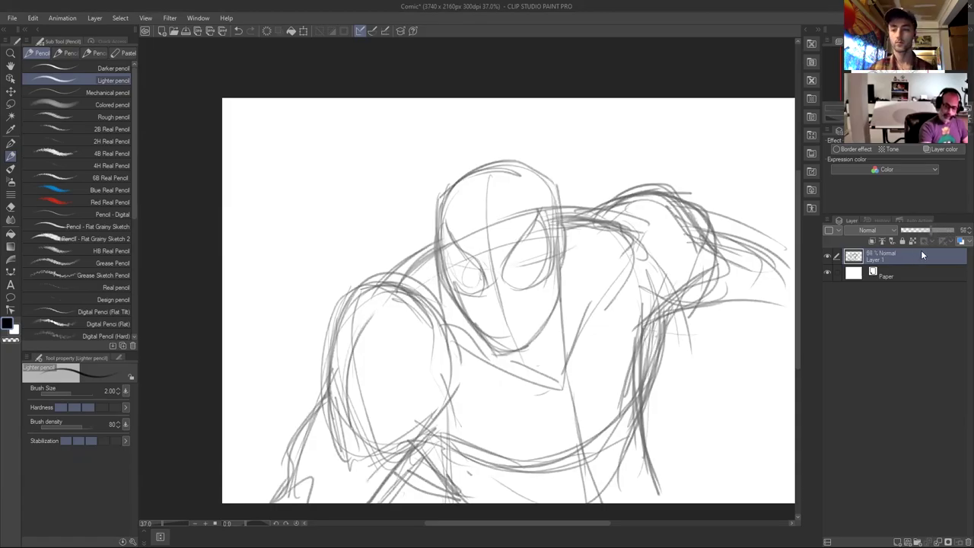
left_click(899, 542)
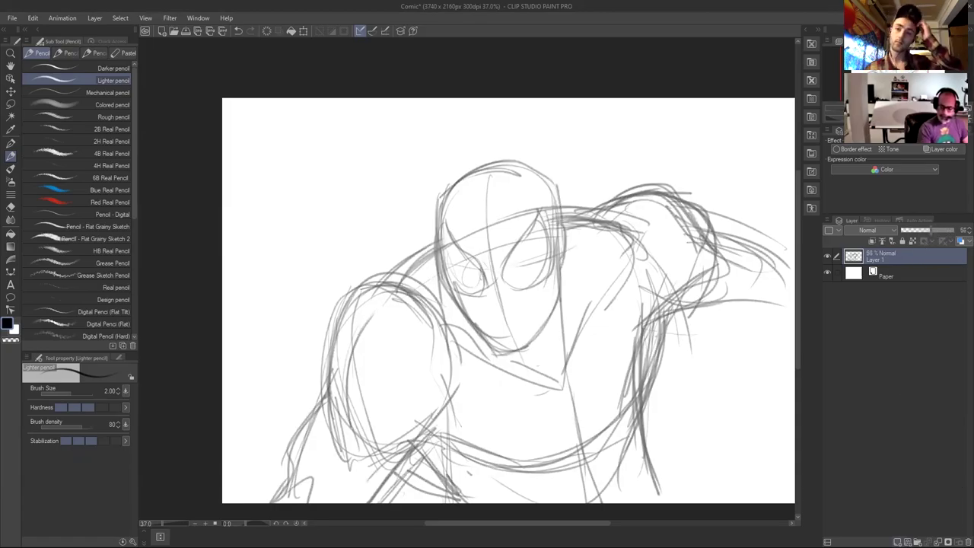
key("p")
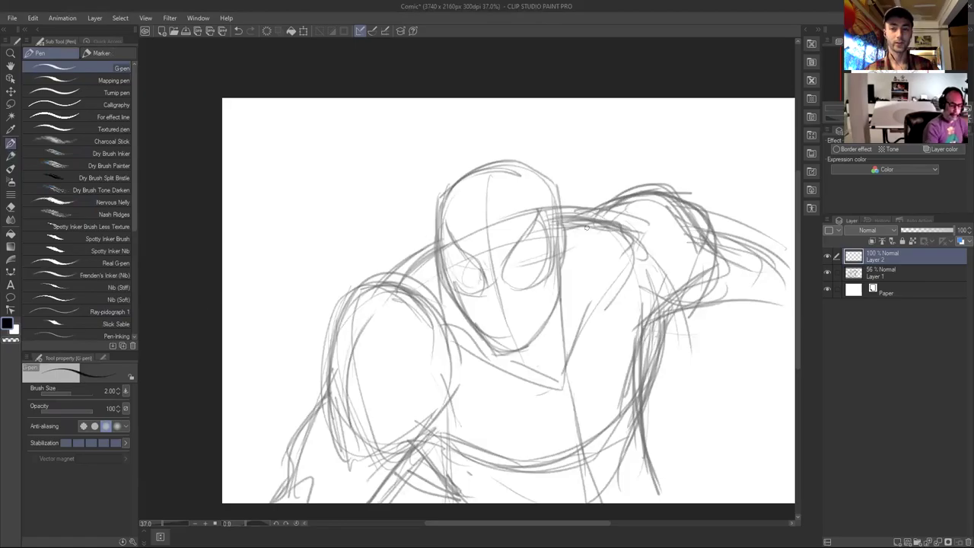
Ink the outline of the right mask eye with the G-pen, thickening its lower curve.
scroll(541, 251, "up", 3)
scroll(541, 250, "down", 3)
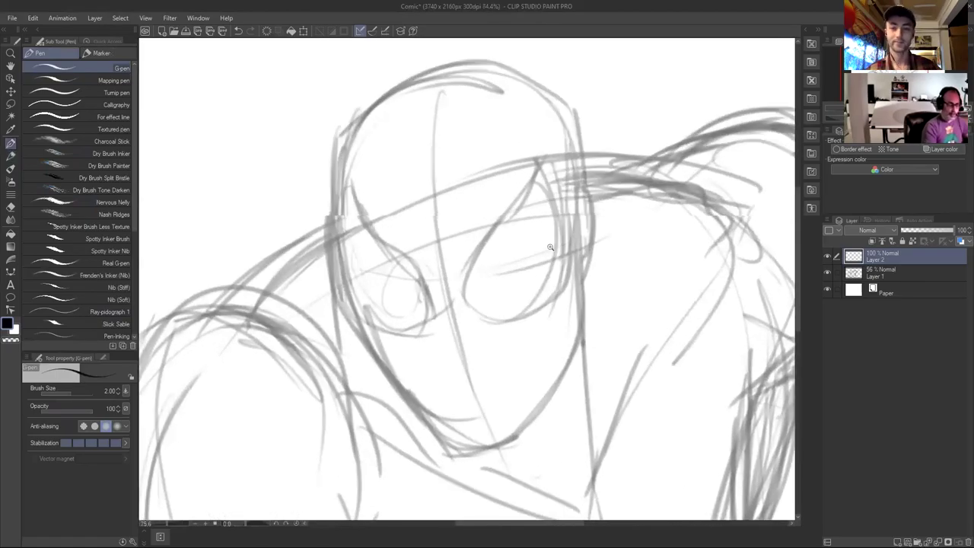
scroll(533, 256, "down", 4)
scroll(523, 218, "up", 5)
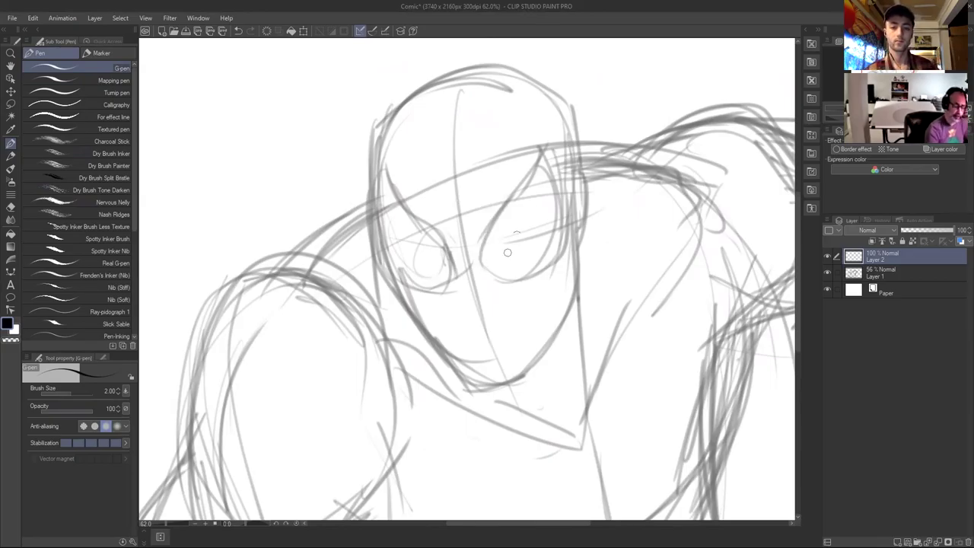
mouse_move(482, 265)
left_mouse_down()
mouse_move(484, 238)
mouse_move(541, 137)
mouse_move(565, 230)
mouse_move(549, 274)
left_mouse_up()
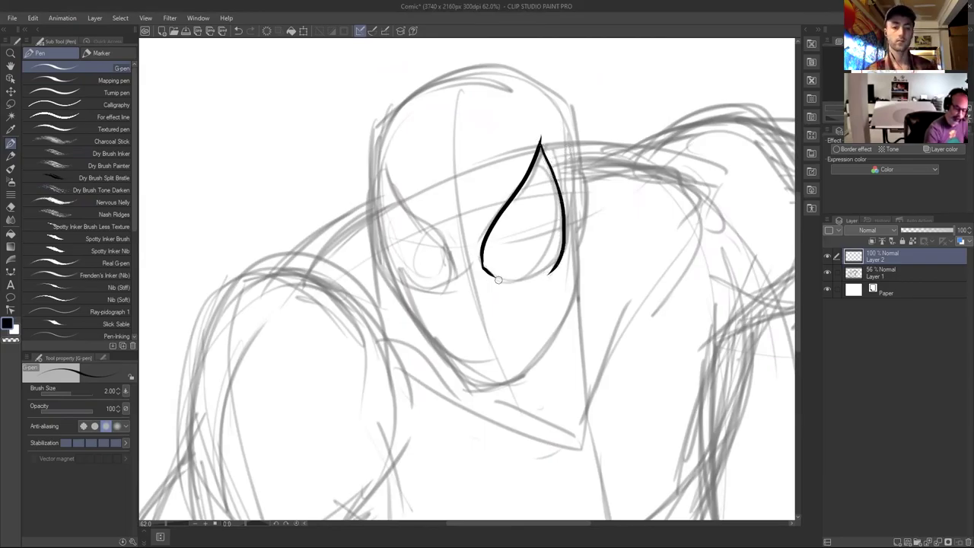
mouse_move(481, 265)
left_mouse_down()
mouse_move(504, 283)
mouse_move(537, 285)
mouse_move(561, 229)
left_mouse_up()
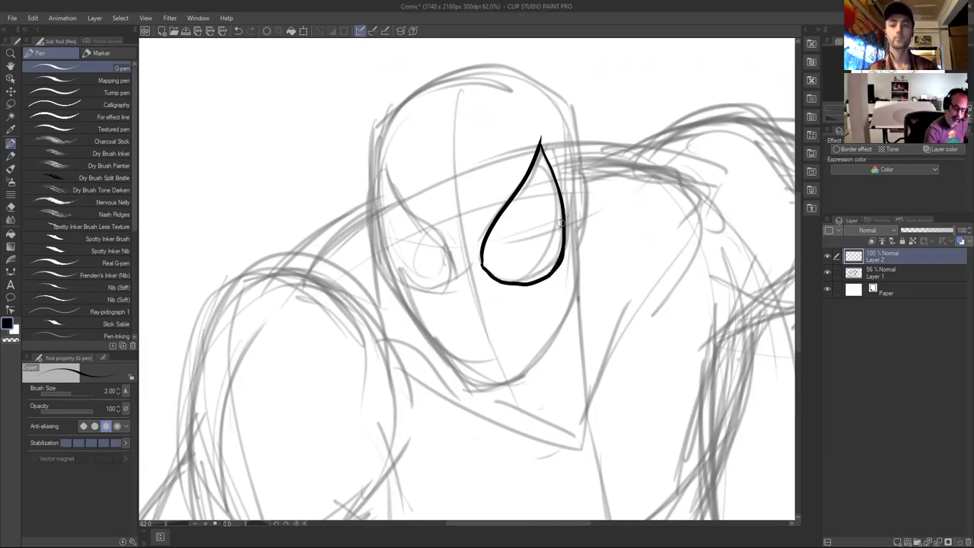
left_click_drag(482, 253, 542, 274)
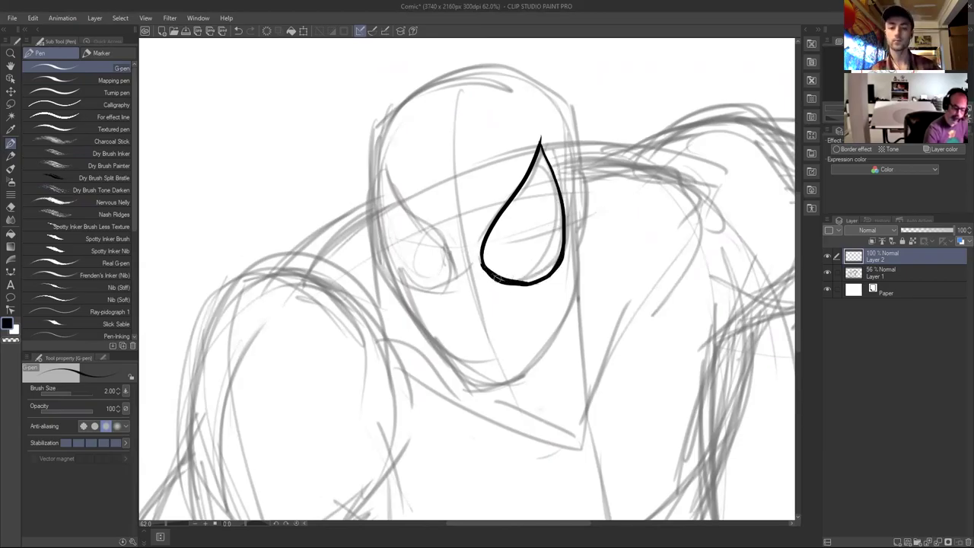
left_click_drag(548, 161, 563, 254)
Ink the teardrop outline of the left mask eye with the G-pen.
mouse_move(451, 275)
left_mouse_down()
mouse_move(385, 172)
mouse_move(405, 209)
left_mouse_up()
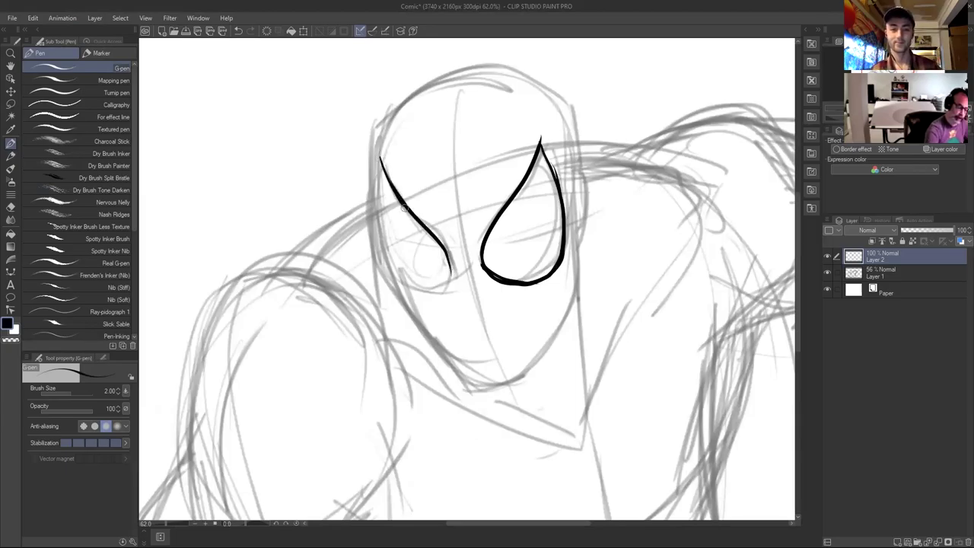
mouse_move(380, 158)
left_mouse_down()
mouse_move(376, 228)
mouse_move(374, 213)
mouse_move(450, 279)
left_mouse_up()
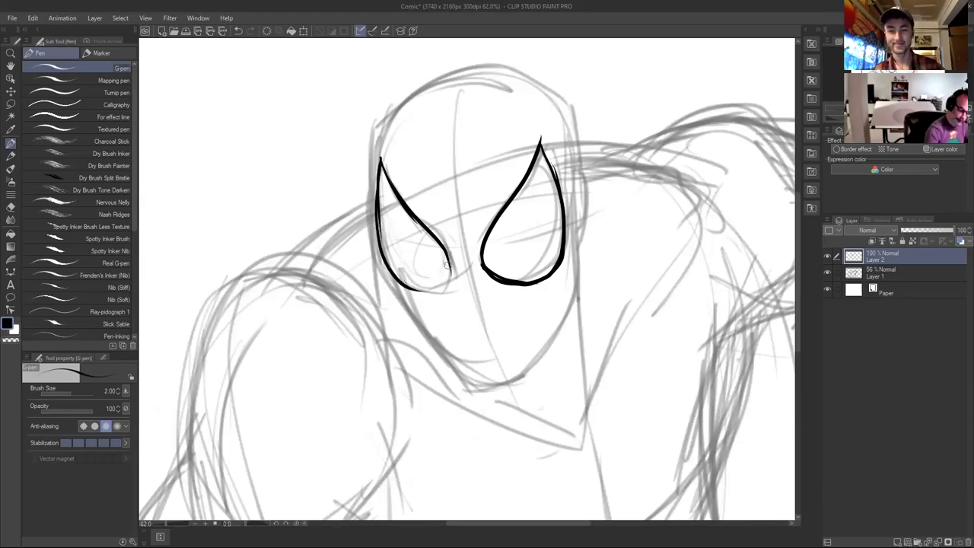
left_click_drag(442, 246, 443, 292)
mouse_move(380, 251)
left_mouse_down()
mouse_move(433, 294)
mouse_move(453, 289)
left_mouse_up()
scroll(543, 268, "down", 3)
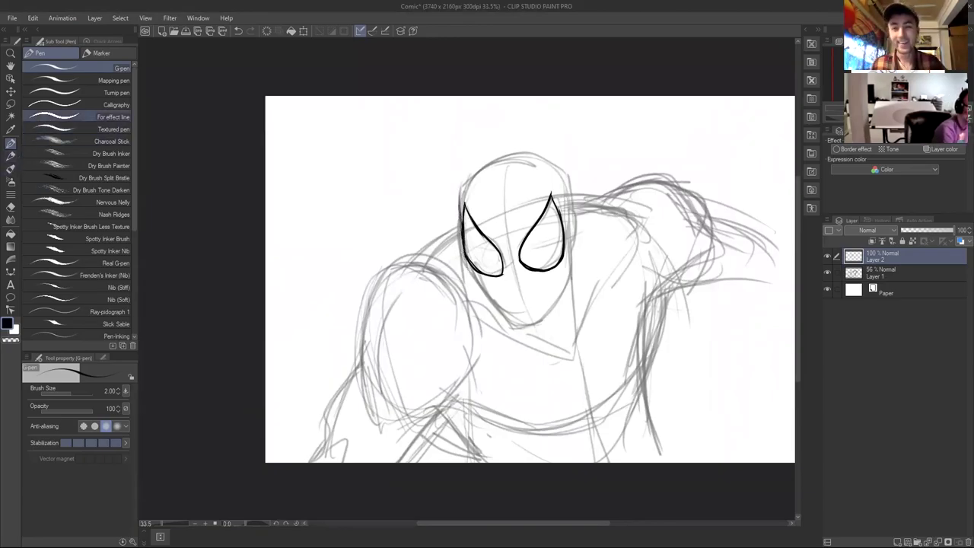
Switch to the Mapping pen and undo the test strokes together with the inked mask eyes.
left_click(104, 80)
left_click_drag(286, 233, 408, 165)
key("ctrl+z")
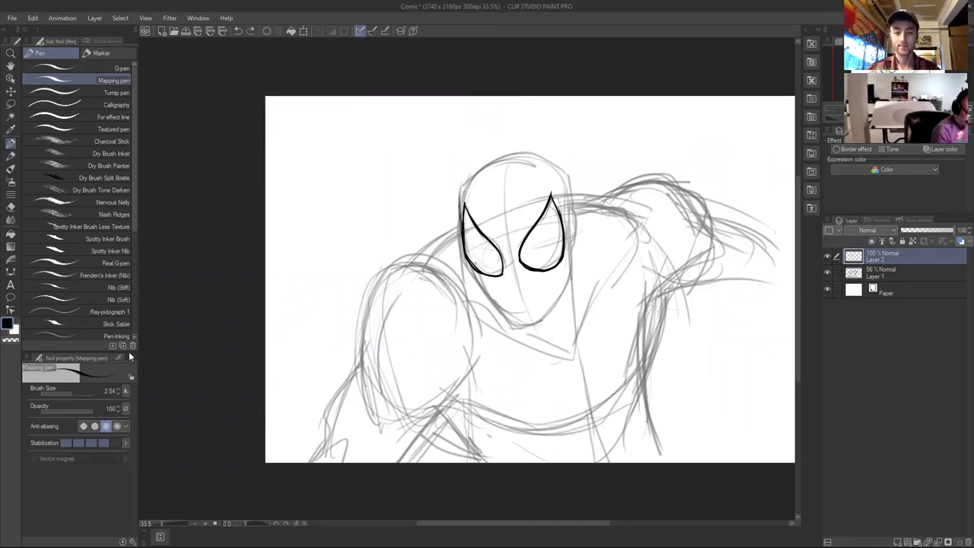
left_click_drag(400, 268, 552, 268)
left_click_drag(209, 357, 145, 357)
mouse_move(315, 320)
left_mouse_down()
mouse_move(396, 320)
mouse_move(305, 320)
left_mouse_up()
key("ctrl+z")
key("ctrl+z")
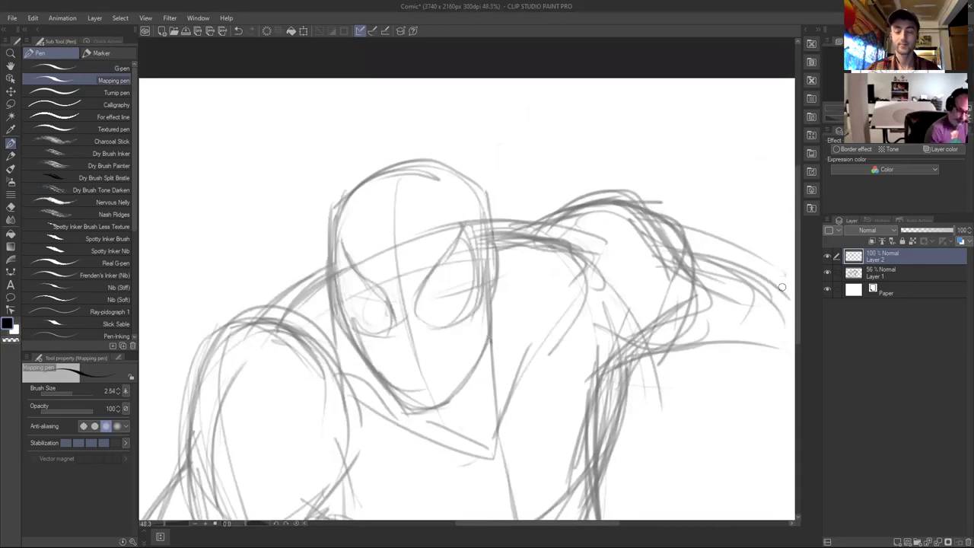
Ink the left side of the face down to the jaw with the Mapping pen, redoing the jaw stroke once.
mouse_move(426, 293)
left_mouse_down()
mouse_move(446, 290)
mouse_move(431, 300)
left_mouse_up()
left_click_drag(354, 303, 424, 187)
mouse_move(394, 96)
left_mouse_down()
mouse_move(396, 214)
mouse_move(479, 332)
left_mouse_up()
key("ctrl+z")
left_click_drag(394, 195, 482, 347)
Ink the right cheek and jaw down to the chin, and join both sides with a curved chin line.
left_click_drag(553, 261, 545, 334)
left_click_drag(617, 256, 641, 203)
left_click_drag(597, 172, 593, 250)
key("ctrl+z")
left_click_drag(597, 174, 595, 285)
left_click_drag(599, 221, 533, 357)
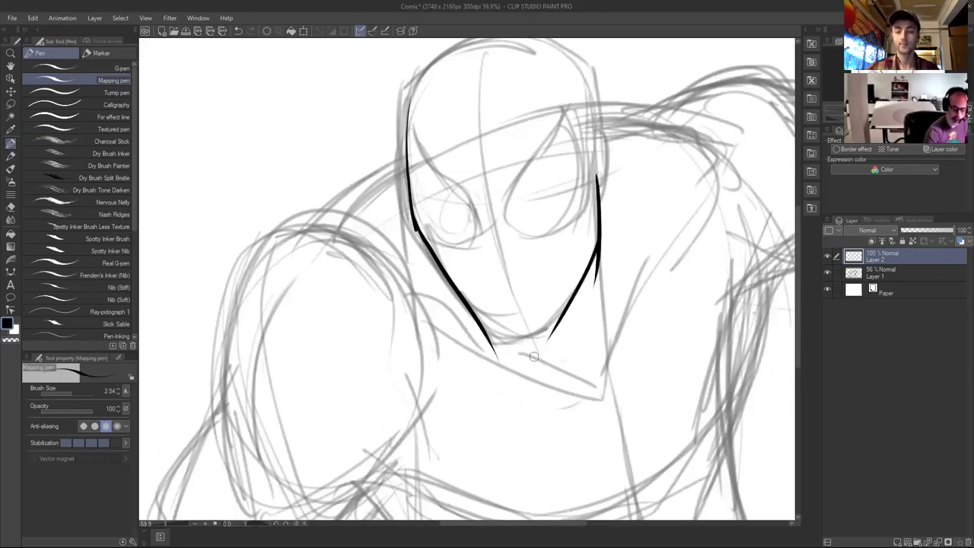
left_click_drag(483, 329, 580, 308)
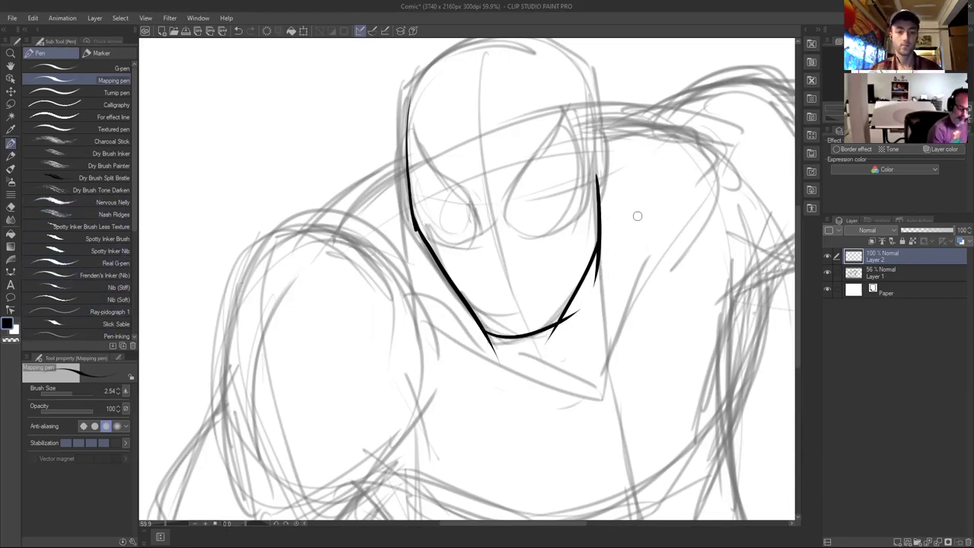
Erase the overshooting ink line ends along the right jaw and chin with the Hard eraser.
key("e")
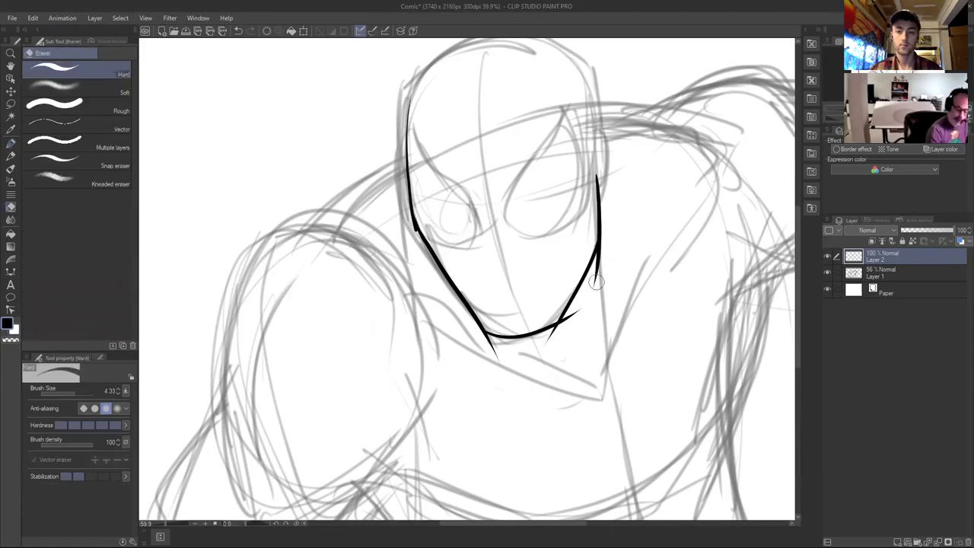
left_click_drag(600, 269, 600, 261)
mouse_move(583, 297)
left_mouse_down()
mouse_move(564, 340)
mouse_move(550, 342)
left_mouse_up()
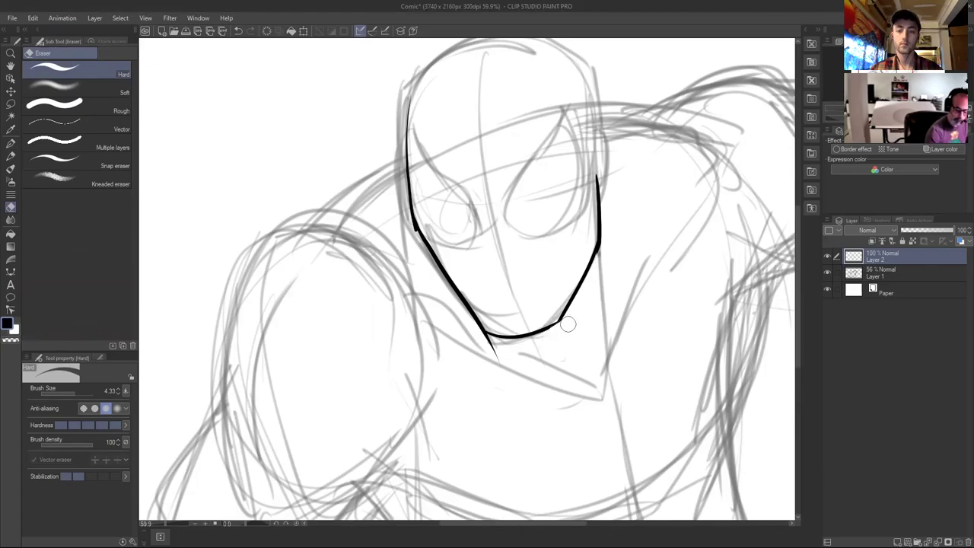
left_click_drag(485, 350, 484, 338)
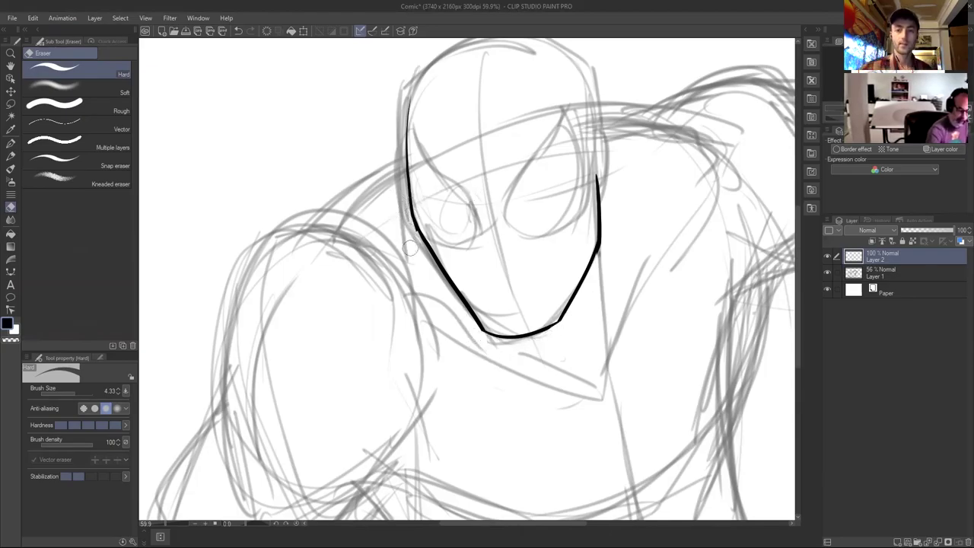
Ink both teardrop mask eyes and the small oval between them with the Mapping pen.
left_click(10, 143)
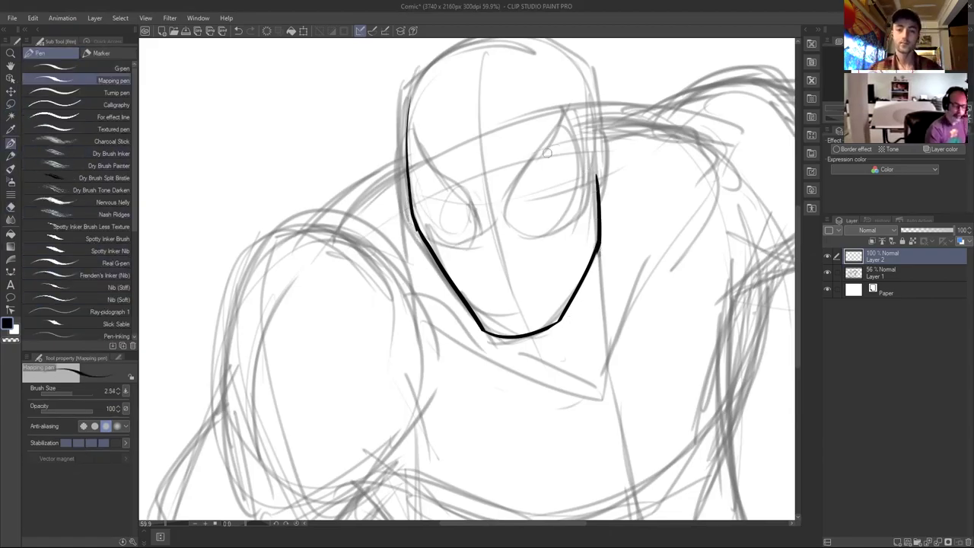
mouse_move(511, 225)
left_mouse_down()
mouse_move(561, 97)
mouse_move(582, 170)
mouse_move(555, 229)
mouse_move(511, 213)
mouse_move(535, 236)
mouse_move(573, 218)
left_mouse_up()
mouse_move(473, 229)
left_mouse_down()
mouse_move(412, 113)
mouse_move(419, 220)
mouse_move(438, 238)
left_mouse_up()
mouse_move(415, 203)
left_mouse_down()
mouse_move(440, 245)
mouse_move(476, 231)
mouse_move(481, 219)
left_mouse_up()
left_click_drag(574, 328, 559, 361)
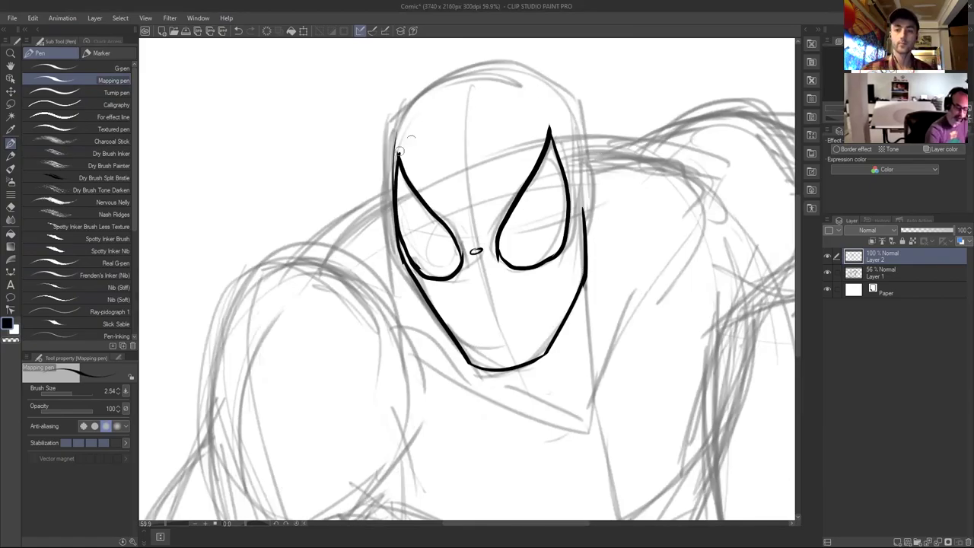
Try inking the top of the head, then test a Lighter pencil stroke and undo both.
mouse_move(395, 251)
left_mouse_down()
mouse_move(390, 200)
mouse_move(433, 84)
mouse_move(545, 72)
mouse_move(580, 102)
left_mouse_up()
key("ctrl+z")
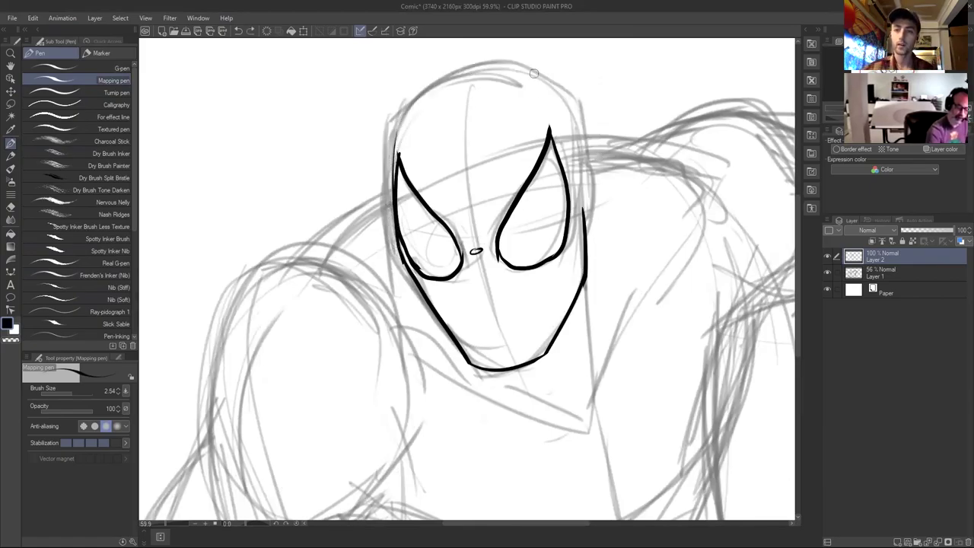
left_click(11, 155)
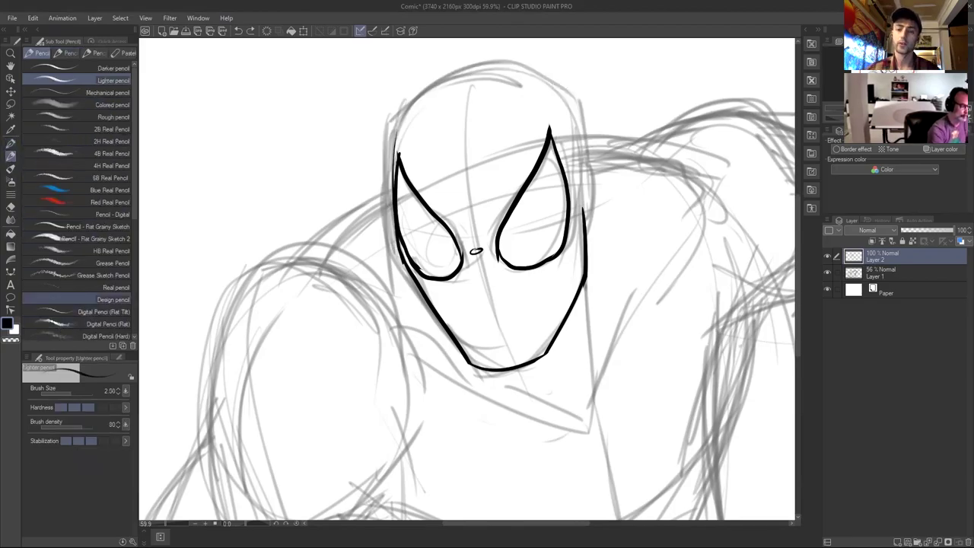
mouse_move(205, 236)
left_mouse_down()
mouse_move(288, 99)
mouse_move(293, 160)
left_mouse_up()
key("ctrl+z")
Switch to the Darker pencil and clear all inked line art from Layer 2.
left_click(83, 67)
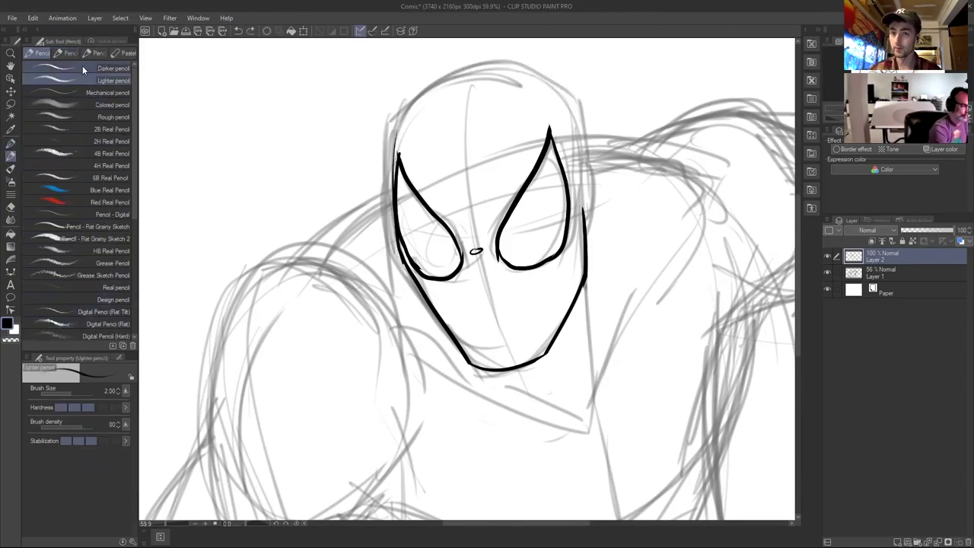
left_click_drag(494, 210, 457, 217)
mouse_move(546, 275)
left_mouse_down()
mouse_move(540, 236)
mouse_move(579, 232)
mouse_move(541, 320)
mouse_move(548, 304)
left_mouse_up()
key("Delete")
mouse_move(543, 268)
left_mouse_down()
mouse_move(556, 243)
mouse_move(594, 254)
mouse_move(526, 285)
left_mouse_up()
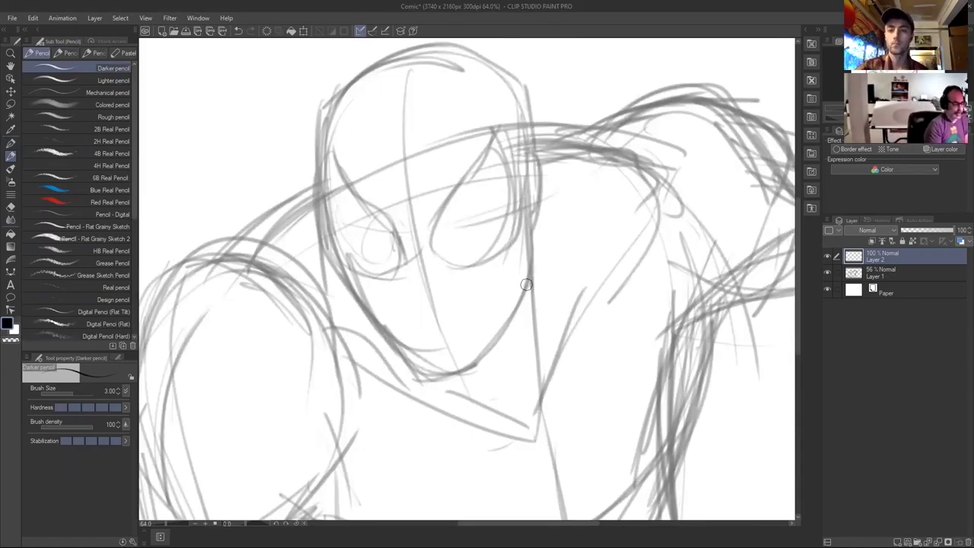
Try a Foreground to transparent gradient across Layer 2, undo it and return to the Darker pencil.
left_click(10, 246)
left_click_drag(225, 119, 517, 201)
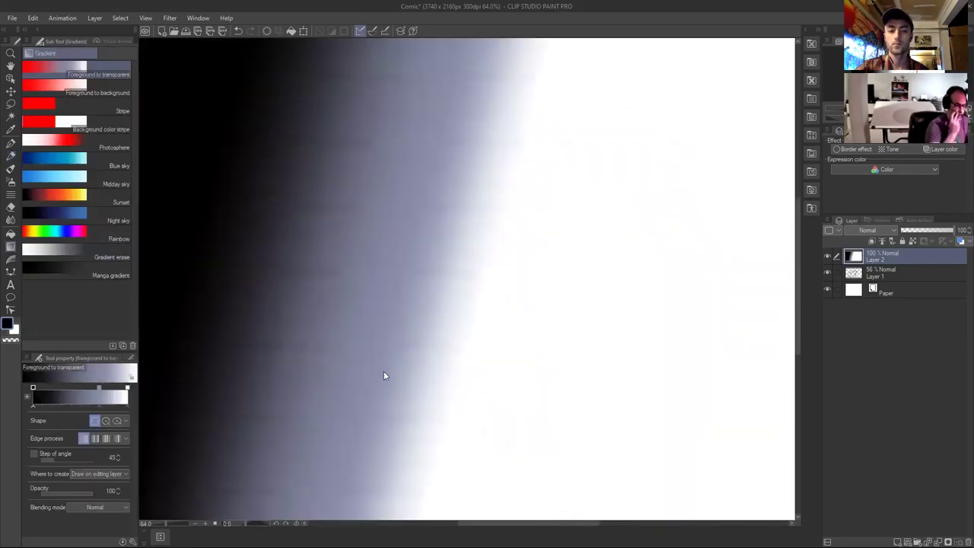
key("ctrl+z")
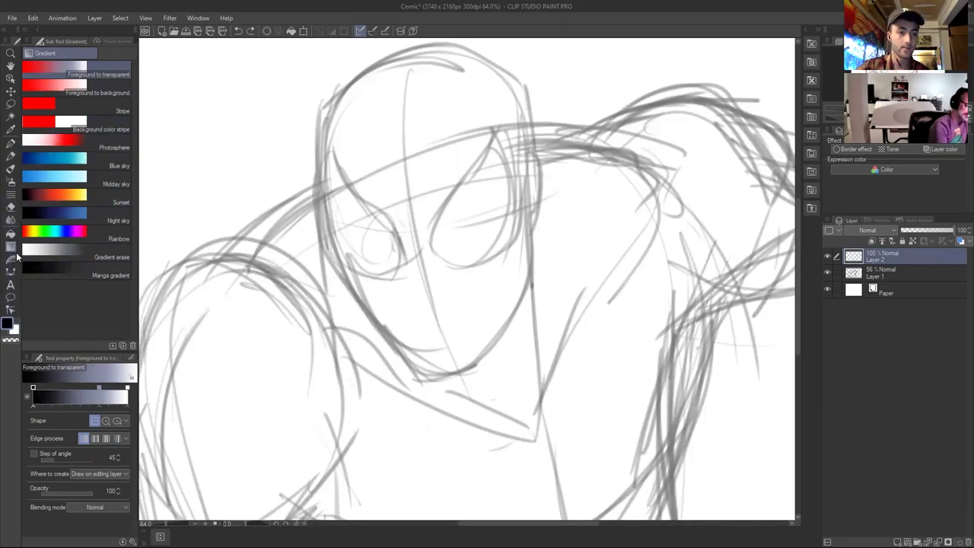
left_click_drag(211, 98, 602, 99)
left_click(10, 156)
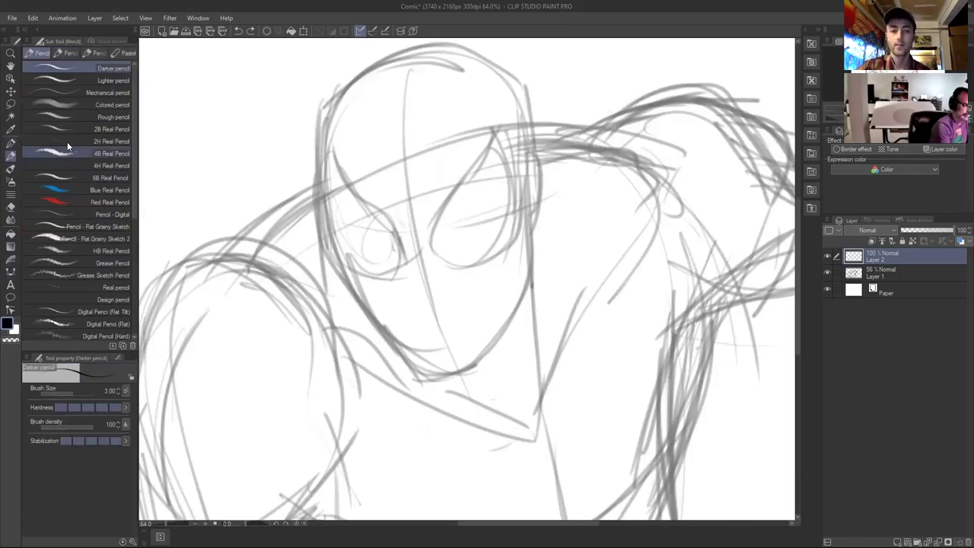
Draw a large rectangular frame across the head and shoulders with the Darker pencil, redoing strokes as needed.
left_click_drag(252, 95, 636, 109)
key("ctrl+z")
left_click_drag(215, 87, 691, 96)
mouse_move(261, 118)
left_mouse_down()
mouse_move(497, 119)
mouse_move(681, 137)
left_mouse_up()
key("ctrl+z")
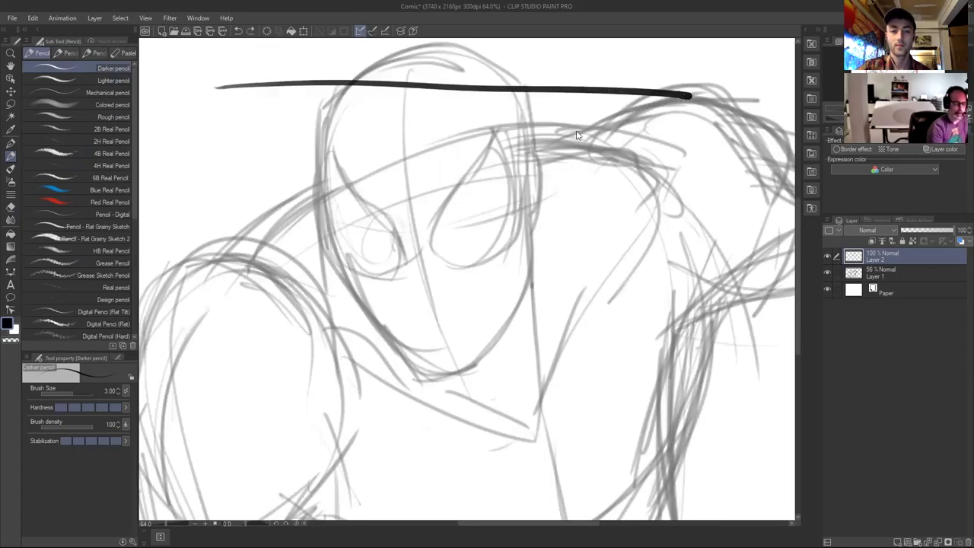
mouse_move(226, 86)
left_mouse_down()
mouse_move(228, 308)
mouse_move(633, 299)
left_mouse_up()
mouse_move(687, 97)
left_mouse_down()
mouse_move(674, 307)
mouse_move(595, 306)
left_mouse_up()
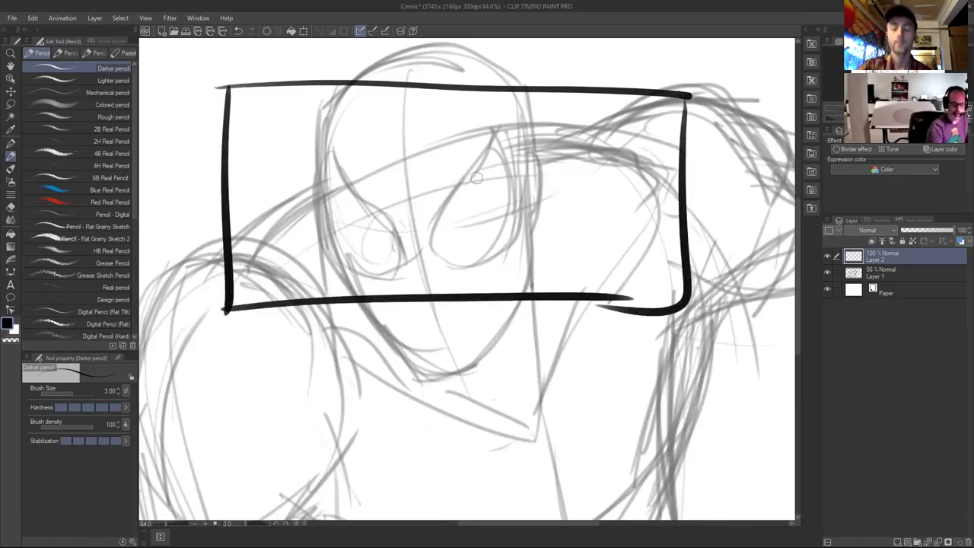
Draw a simple figure with a round head, body and arms inside the frame, with short rays around its head.
mouse_move(404, 150)
left_mouse_down()
mouse_move(467, 202)
mouse_move(491, 175)
left_mouse_up()
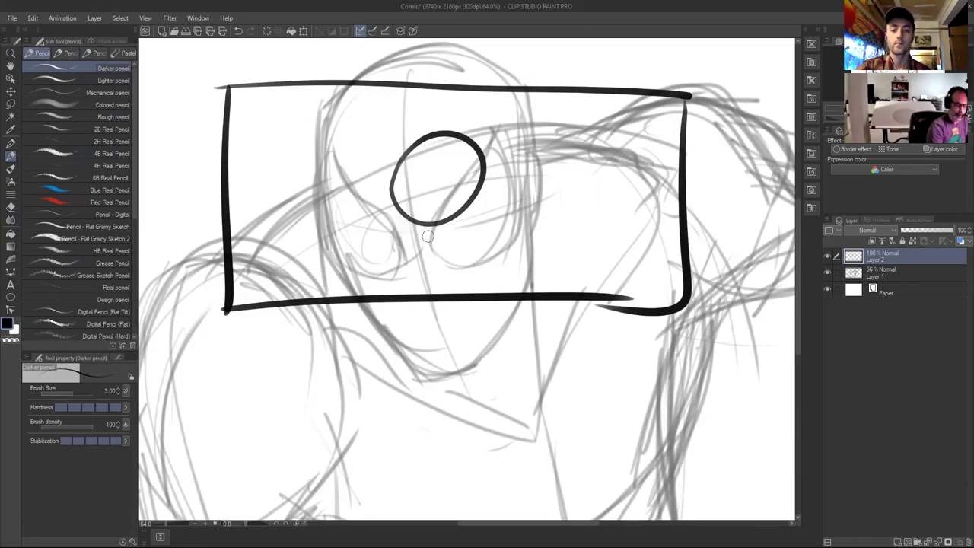
mouse_move(417, 222)
left_mouse_down()
mouse_move(367, 258)
mouse_move(415, 249)
left_mouse_up()
mouse_move(467, 214)
left_mouse_down()
mouse_move(502, 239)
mouse_move(505, 264)
mouse_move(472, 250)
mouse_move(467, 292)
left_mouse_up()
left_click_drag(413, 250, 412, 293)
left_click_drag(486, 126, 498, 110)
left_click_drag(377, 127, 363, 116)
left_click_drag(446, 96, 447, 115)
left_click_drag(334, 163, 350, 168)
left_click_drag(511, 162, 525, 155)
scroll(599, 252, "down", 4)
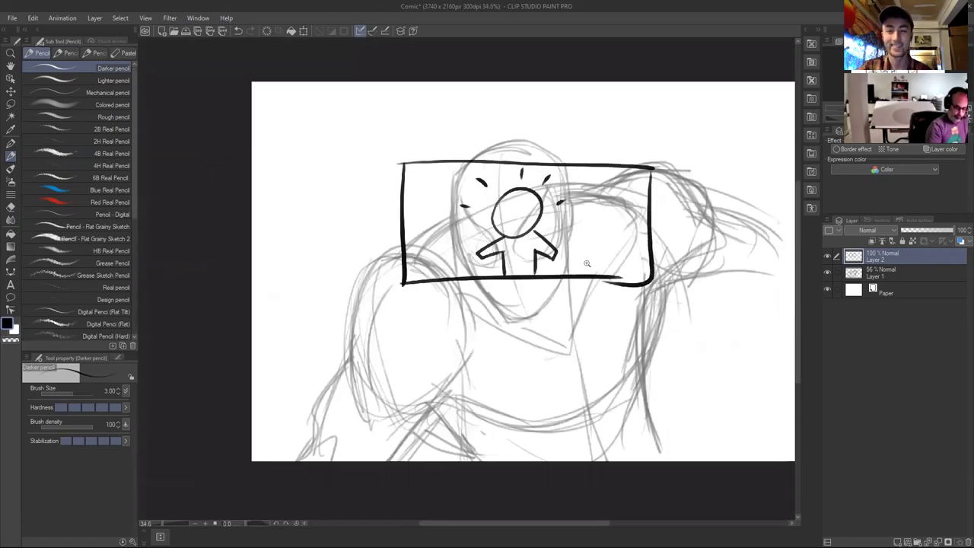
Transform the framed figure into a narrow perspective shape that widens toward the right, then clear it from Layer 2.
key("ctrl+t")
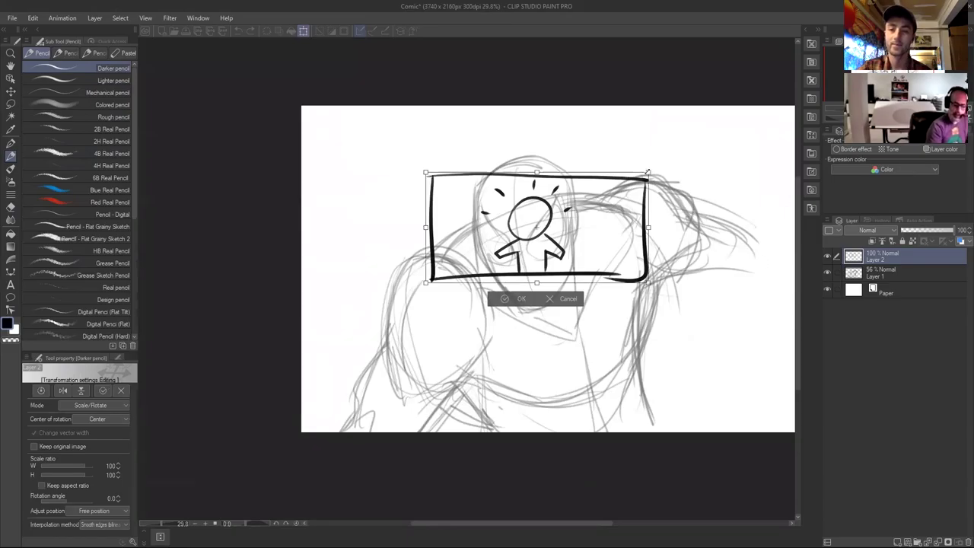
left_click_drag(648, 174, 656, 142)
left_click_drag(652, 289, 660, 320)
left_click_drag(426, 228, 514, 228)
left_click_drag(657, 143, 673, 116)
left_click_drag(662, 321, 667, 323)
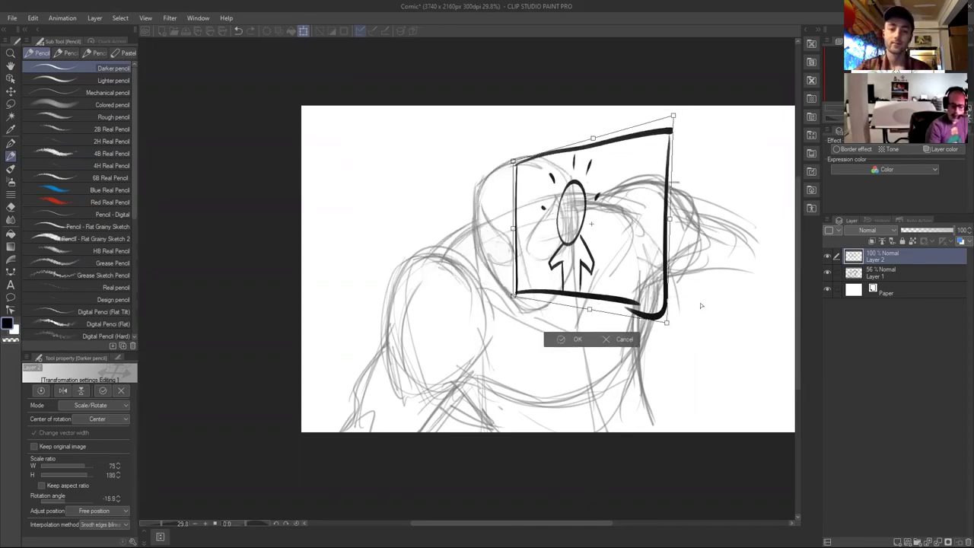
left_click(578, 340)
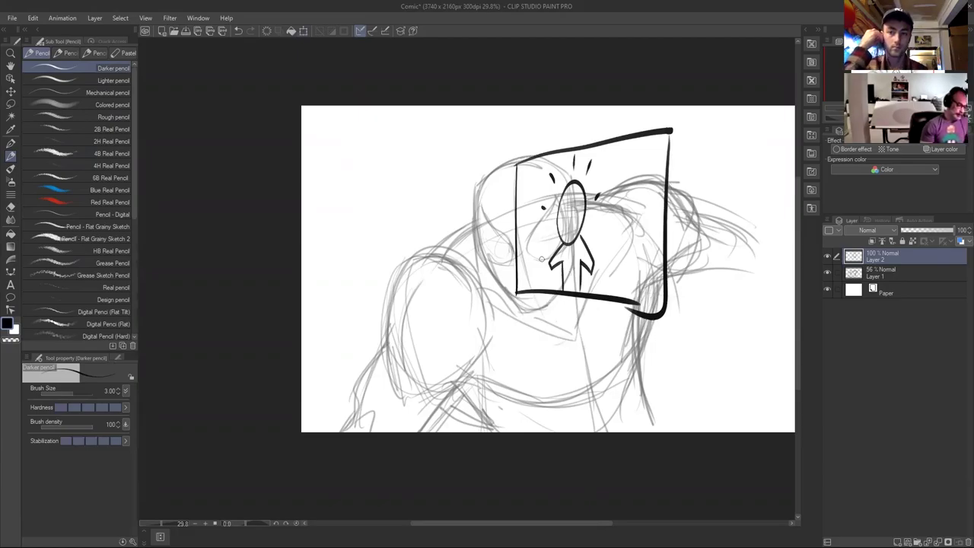
key("Delete")
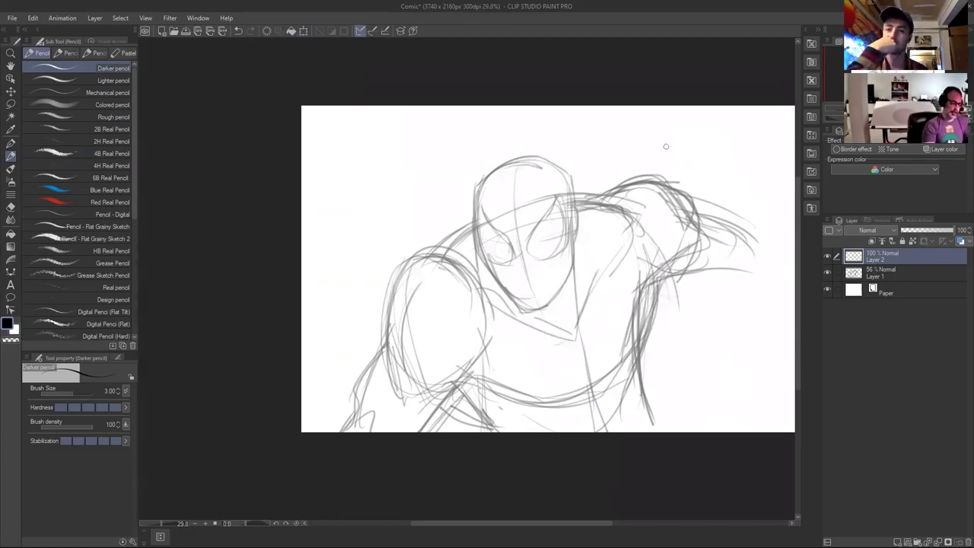
Ink the left neck-to-shoulder line, the outer shoulder contour, the inner muscle curve and the shoulder's lower edge with the Darker pencil.
left_click_drag(522, 233, 583, 233)
left_click_drag(391, 268, 504, 191)
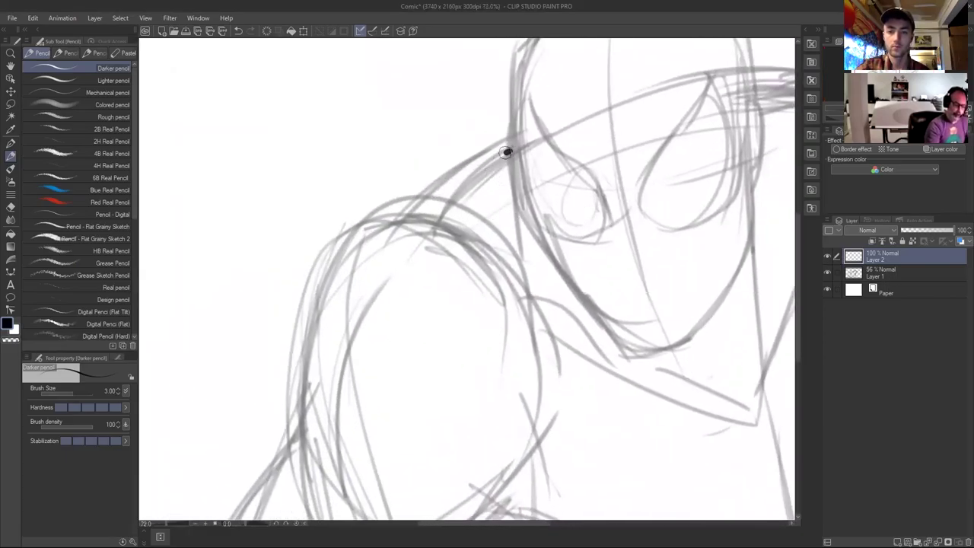
left_click_drag(508, 151, 400, 332)
left_click_drag(504, 281, 579, 267)
left_click_drag(579, 217, 499, 262)
left_click_drag(572, 246, 513, 277)
mouse_move(484, 238)
left_mouse_down()
mouse_move(435, 273)
mouse_move(440, 362)
left_mouse_up()
mouse_move(472, 293)
left_mouse_down()
mouse_move(517, 286)
mouse_move(520, 309)
left_mouse_up()
left_click_drag(460, 372, 527, 335)
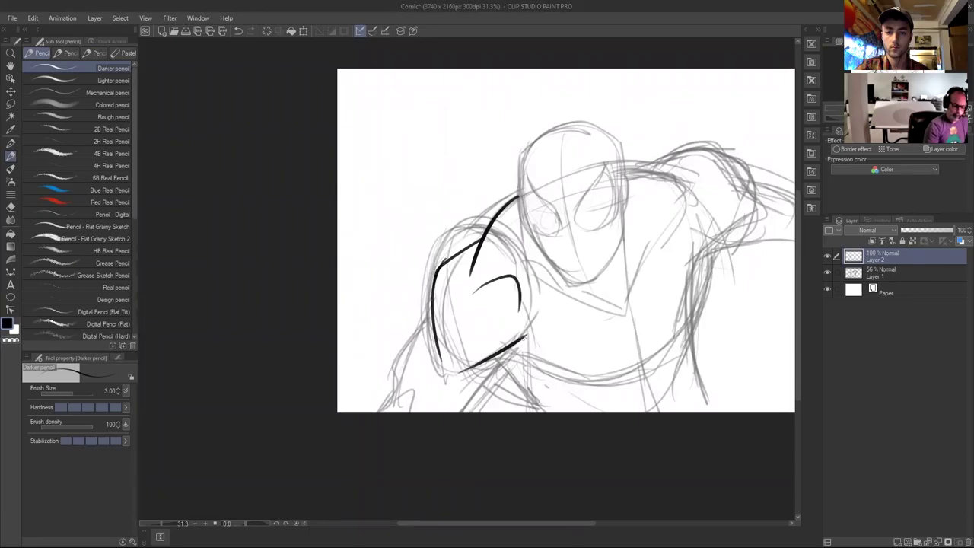
Ink the outer and inner contours of the left arm down to the canvas edge and start the lower chest line.
mouse_move(431, 316)
left_mouse_down()
mouse_move(402, 349)
mouse_move(387, 411)
left_mouse_up()
mouse_move(453, 421)
left_mouse_down()
mouse_move(515, 343)
mouse_move(571, 372)
left_mouse_up()
left_click_drag(622, 394, 539, 432)
Ink both sides of the face down to the jaw and join them with a short chin line.
mouse_move(440, 189)
left_mouse_down()
mouse_move(441, 262)
mouse_move(484, 329)
left_mouse_up()
mouse_move(542, 215)
left_mouse_down()
mouse_move(540, 279)
mouse_move(502, 328)
left_mouse_up()
key("ctrl+z")
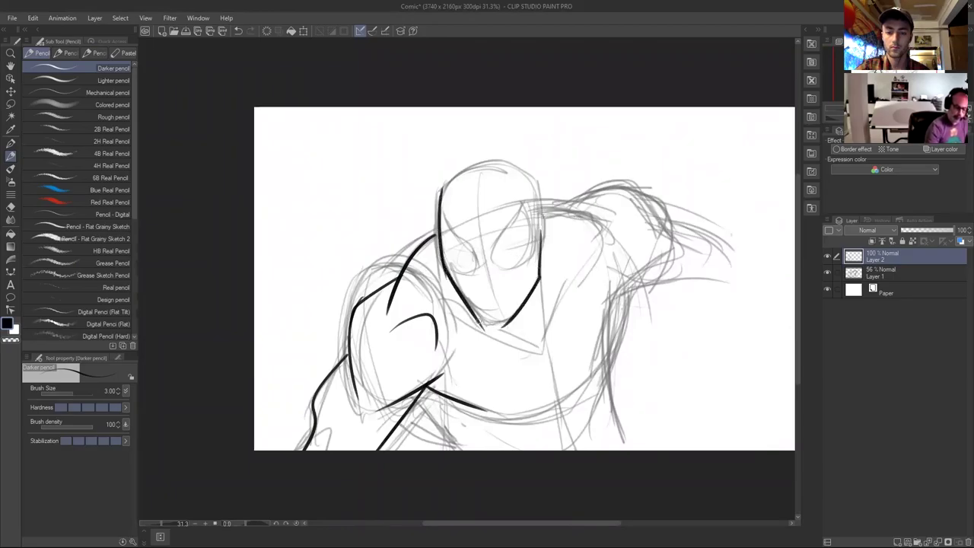
left_click_drag(479, 324, 516, 319)
scroll(543, 248, "up", 3)
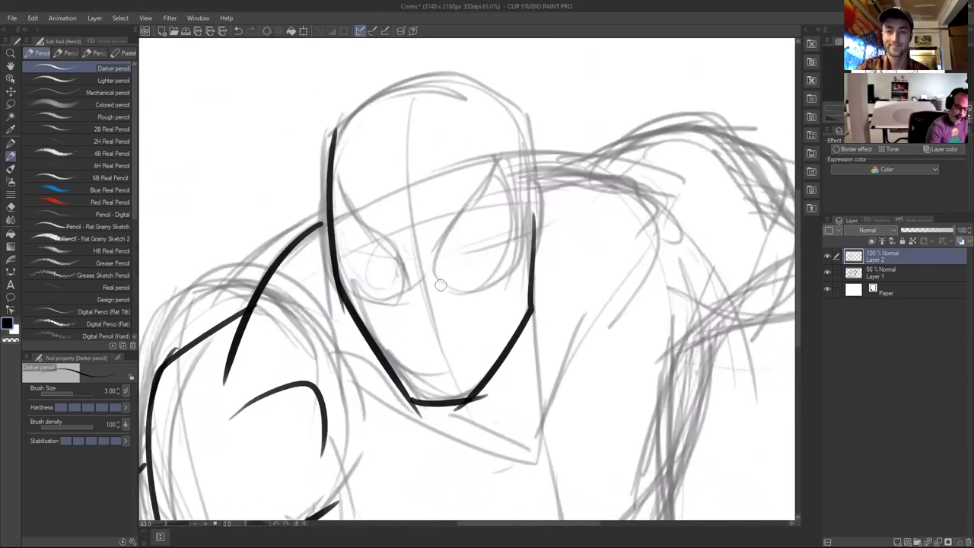
Reduce the pencil size to 1.5 and ink both teardrop mask eyes with a small oval between them.
left_click_drag(438, 273, 504, 146)
key("ctrl+z")
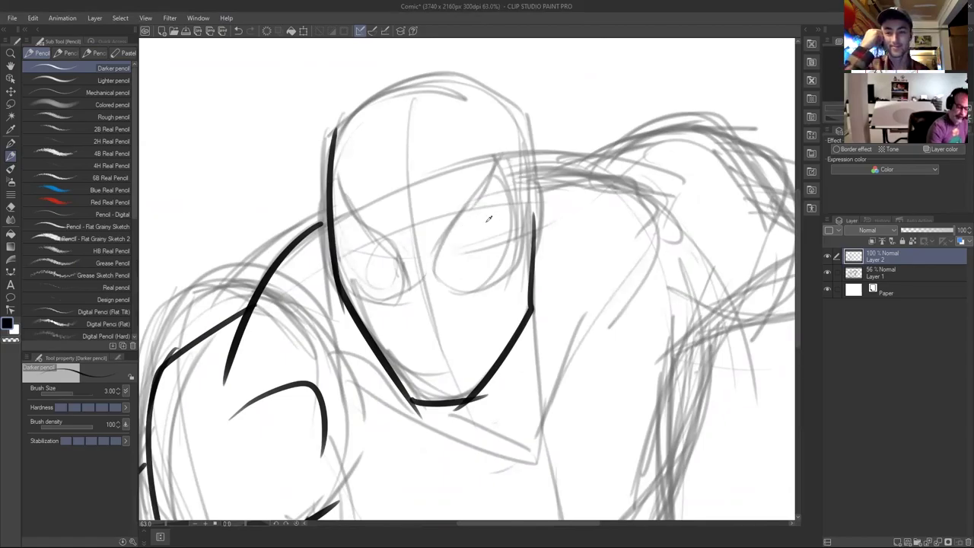
key("bracketleft")
key("bracketleft")
key("bracketleft")
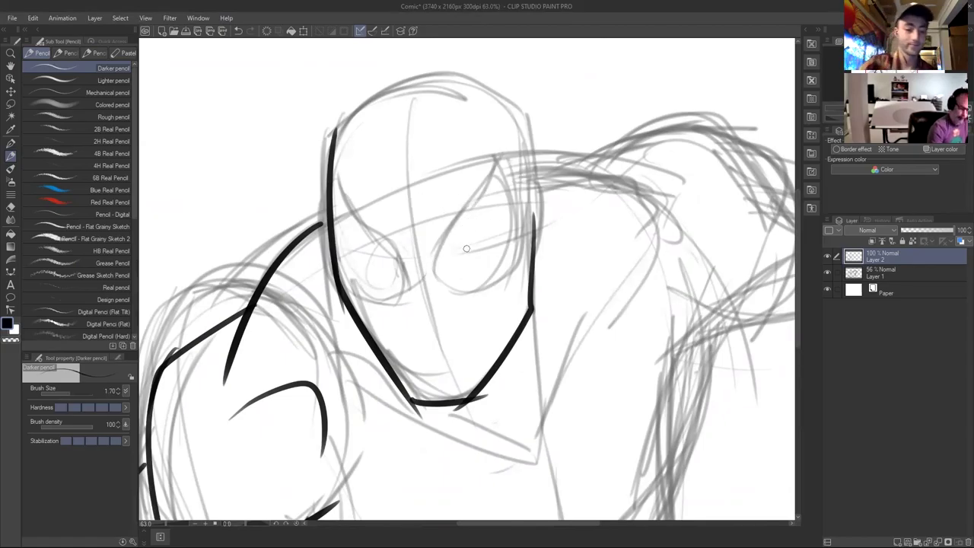
mouse_move(436, 266)
left_mouse_down()
mouse_move(495, 161)
mouse_move(508, 173)
mouse_move(501, 291)
left_mouse_up()
left_click_drag(437, 272, 494, 281)
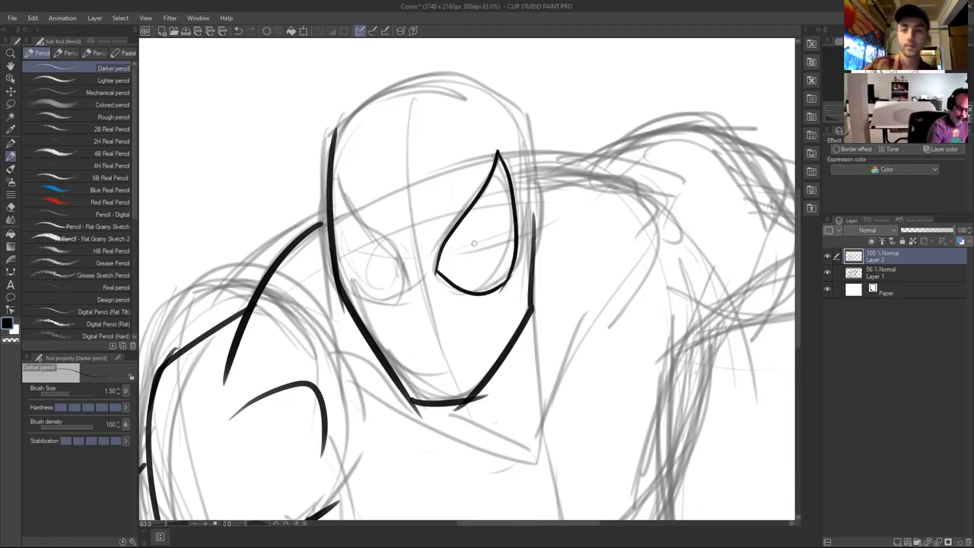
mouse_move(406, 276)
left_mouse_down()
mouse_move(341, 162)
mouse_move(361, 290)
mouse_move(405, 276)
left_mouse_up()
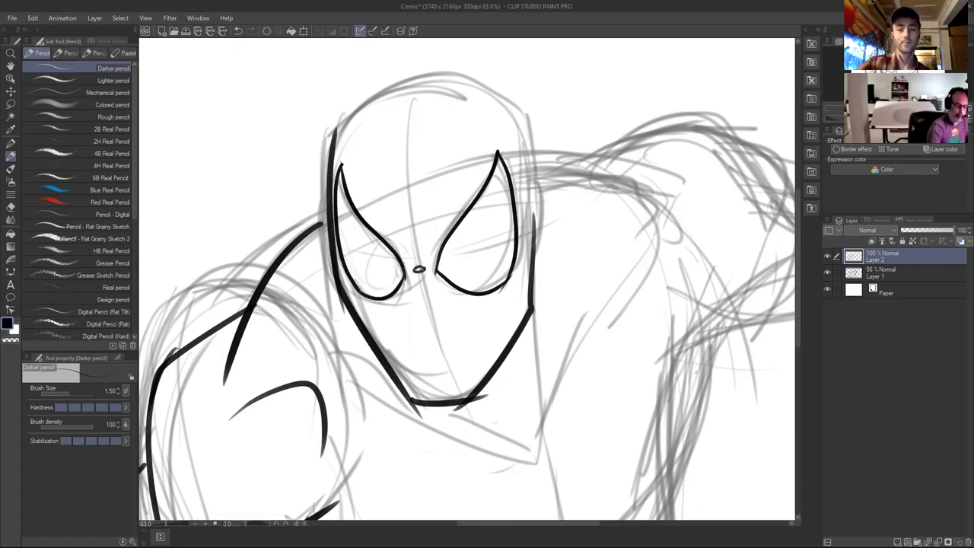
Ink the mask's curved centre line and the top of the head, redoing the head stroke once, and extend the right side.
left_click_drag(418, 269, 498, 99)
mouse_move(335, 136)
left_mouse_down()
mouse_move(441, 74)
mouse_move(525, 101)
left_mouse_up()
key("ctrl+z")
mouse_move(333, 142)
left_mouse_down()
mouse_move(396, 86)
mouse_move(527, 129)
mouse_move(538, 166)
mouse_move(536, 275)
left_mouse_up()
left_click_drag(574, 316, 586, 267)
scroll(564, 307, "down", 3)
Ink the neck sides, the throat muscles and both collarbones below the chin.
mouse_move(561, 311)
left_mouse_down()
mouse_move(571, 228)
mouse_move(567, 295)
left_mouse_up()
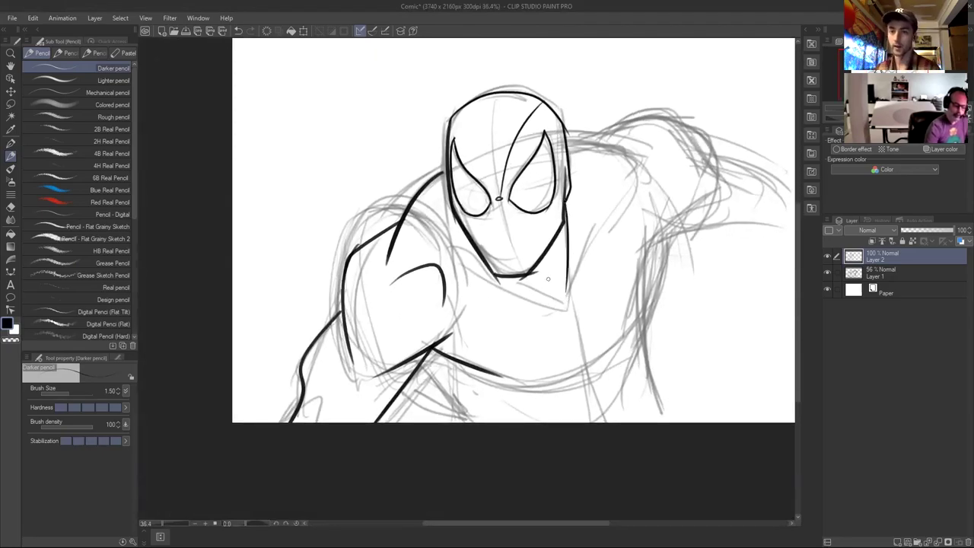
left_click_drag(550, 258, 550, 293)
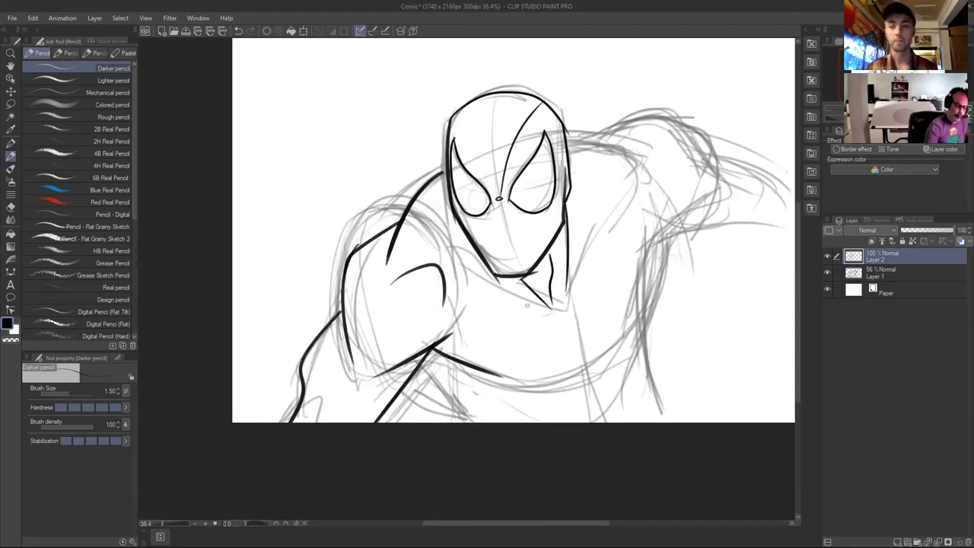
left_click_drag(460, 221, 483, 271)
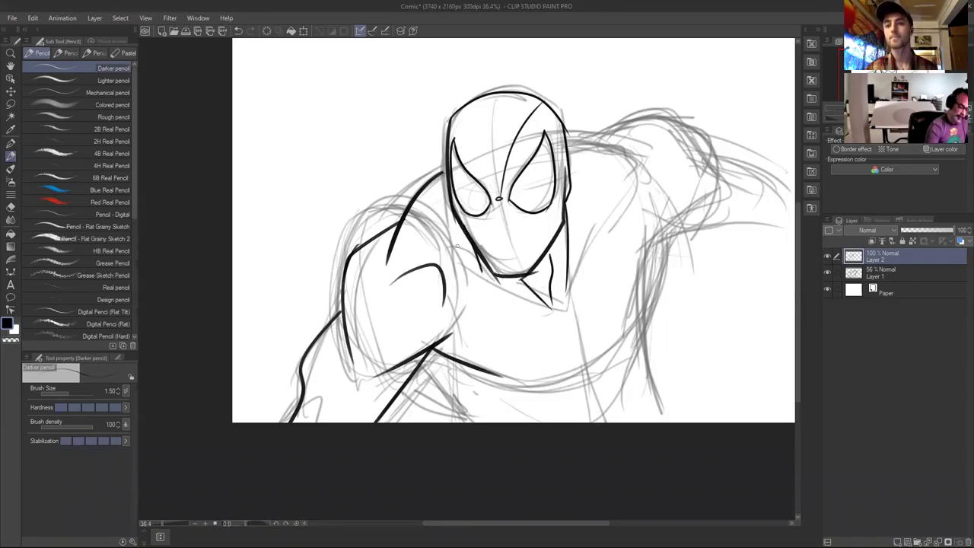
left_click_drag(454, 261, 533, 297)
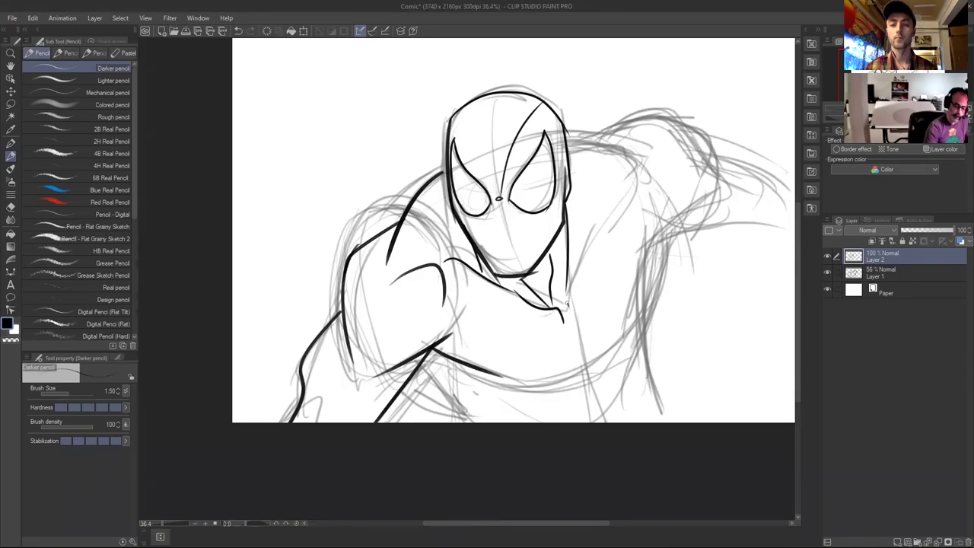
left_click_drag(611, 210, 583, 248)
Ink the right trapezius, the raised right shoulder and upper arm, the right chest contour and the torso side.
left_click_drag(571, 140, 635, 173)
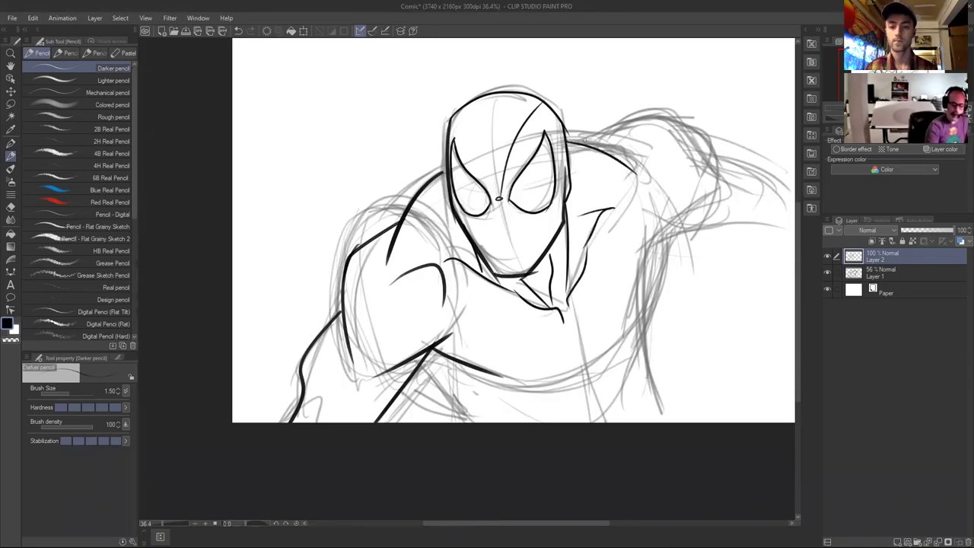
mouse_move(580, 141)
left_mouse_down()
mouse_move(686, 131)
mouse_move(718, 212)
left_mouse_up()
left_click_drag(664, 154, 711, 192)
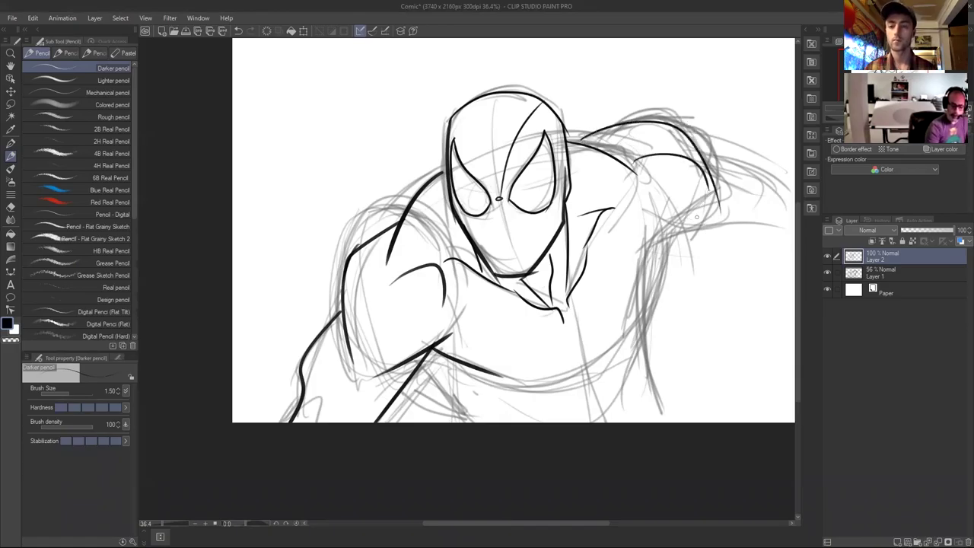
mouse_move(661, 238)
left_mouse_down()
mouse_move(605, 356)
mouse_move(560, 380)
left_mouse_up()
left_click_drag(653, 268, 654, 423)
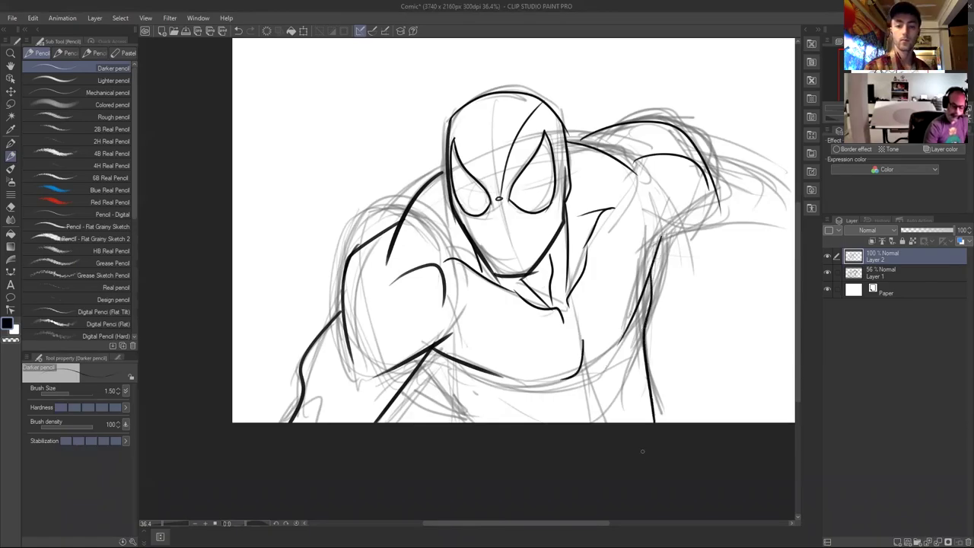
Ink the torso line below the left armpit and the upper, lower and inner muscle contours of the outstretched right forearm.
left_click_drag(417, 371, 460, 406)
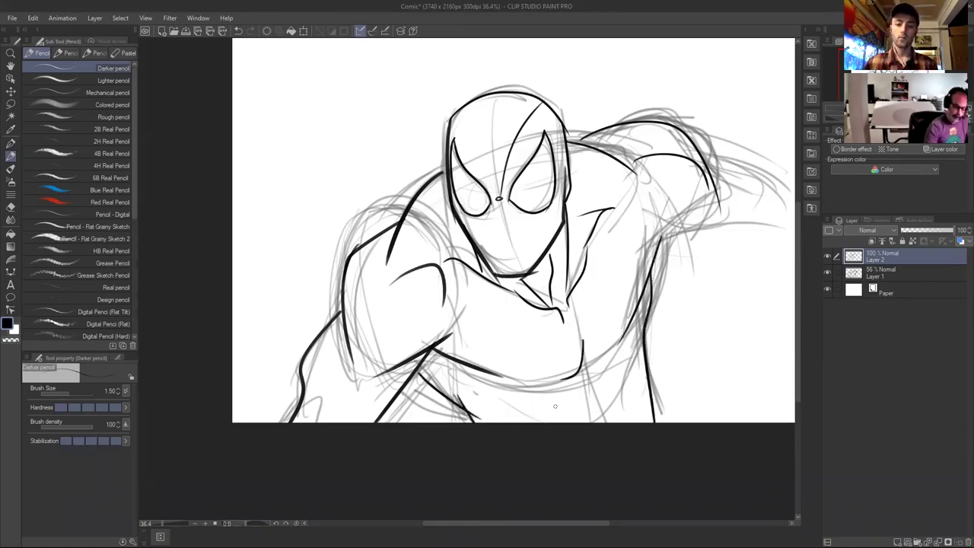
left_click_drag(692, 195, 764, 218)
key("ctrl+z")
left_click_drag(704, 165, 794, 242)
mouse_move(661, 245)
left_mouse_down()
mouse_move(696, 267)
mouse_move(794, 291)
mouse_move(778, 259)
left_mouse_up()
left_click_drag(744, 208, 795, 236)
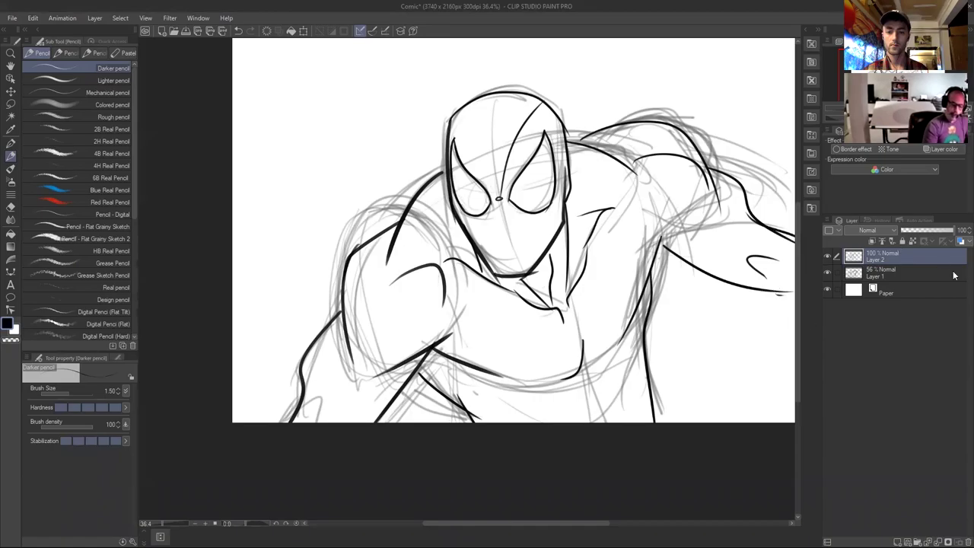
Hide the Layer 1 sketch and ink the remaining web lines radiating across the mask from between the eyes.
left_click(830, 273)
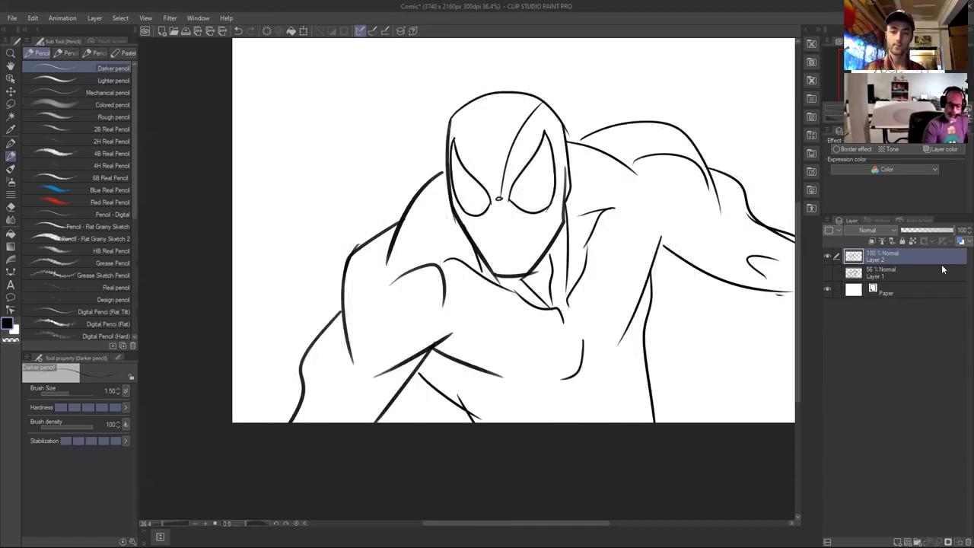
left_click_drag(465, 115, 531, 276)
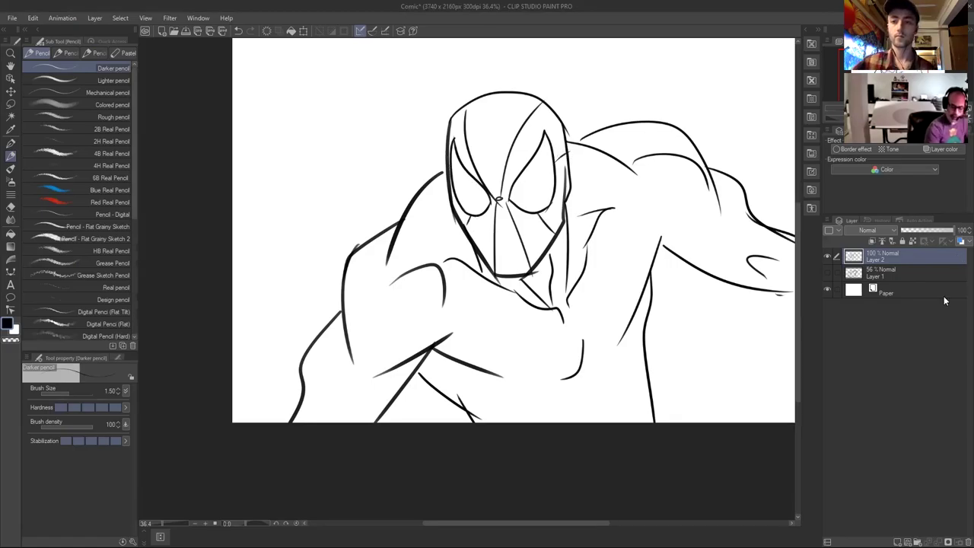
Add a layer above Layer 1 and paint red along the head, right shoulder and torso side with the size 7 Oil paint flat brush.
left_click(889, 273)
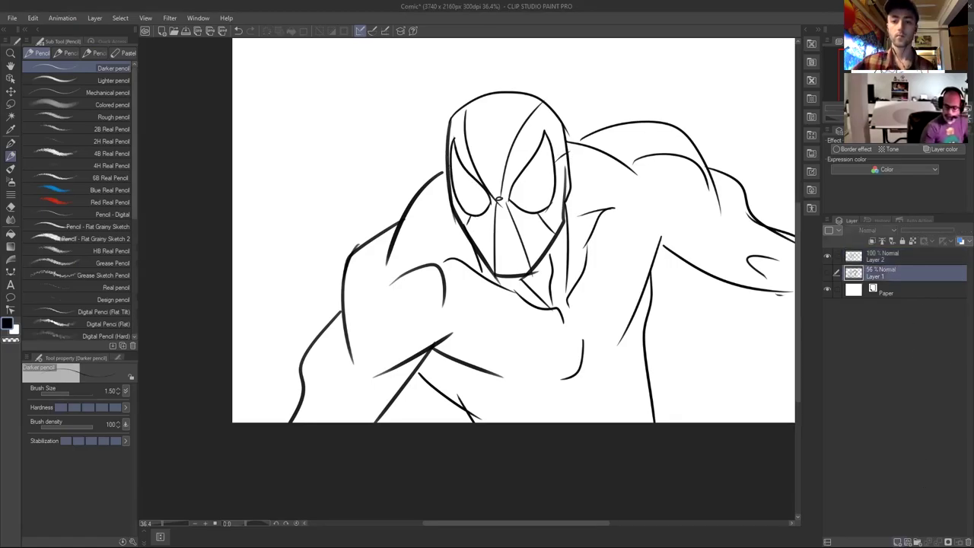
left_click(898, 541)
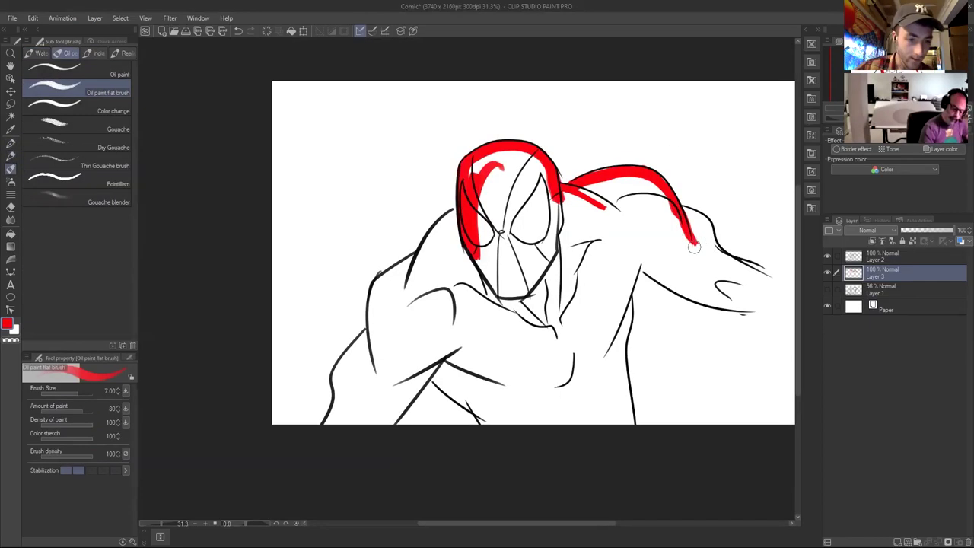
mouse_move(644, 259)
left_mouse_down()
mouse_move(606, 340)
mouse_move(610, 432)
left_mouse_up()
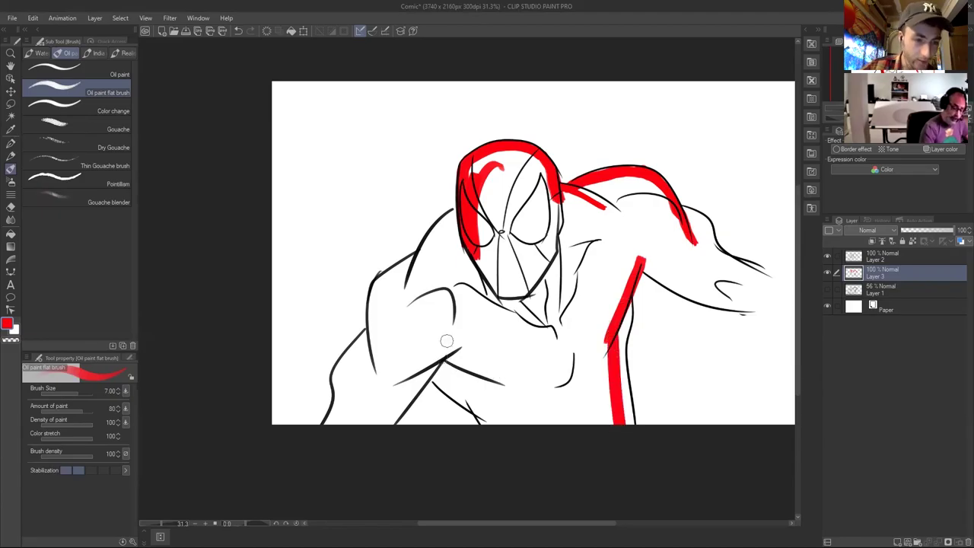
Paint red borders along both sides of the left arm, the left shoulder and the lower chest edge.
left_click_drag(352, 423, 402, 347)
left_click_drag(380, 381, 470, 335)
mouse_move(396, 366)
left_mouse_down()
mouse_move(472, 337)
mouse_move(451, 349)
mouse_move(488, 364)
mouse_move(541, 434)
left_mouse_up()
mouse_move(387, 273)
left_mouse_down()
mouse_move(373, 294)
mouse_move(374, 336)
mouse_move(346, 360)
left_mouse_up()
left_click_drag(368, 325, 329, 385)
left_click_drag(348, 350, 321, 434)
mouse_move(374, 283)
left_mouse_down()
mouse_move(406, 266)
mouse_move(460, 202)
left_mouse_up()
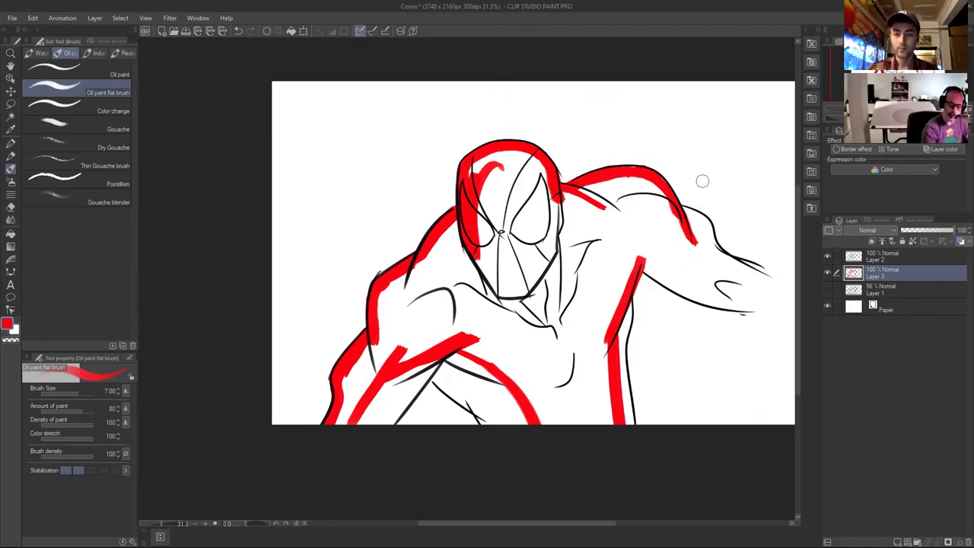
Paint red from the right armpit along the underside of the raised arm and down the upper forearm.
mouse_move(642, 259)
left_mouse_down()
mouse_move(711, 238)
mouse_move(725, 268)
mouse_move(762, 287)
left_mouse_up()
mouse_move(683, 206)
left_mouse_down()
mouse_move(716, 248)
mouse_move(771, 290)
left_mouse_up()
left_click_drag(698, 232, 708, 247)
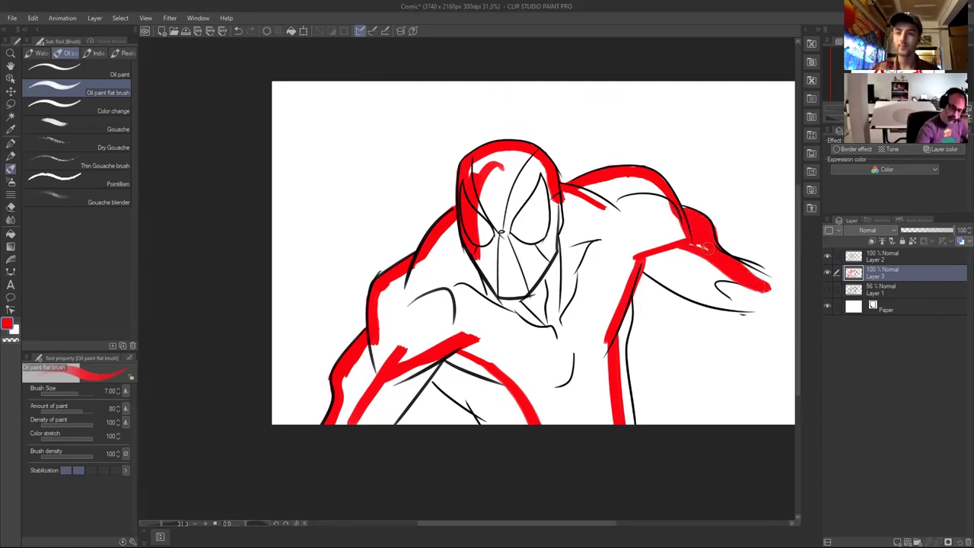
Select an oval area over the centre of the chest with the Lasso, fill it with red and deselect.
left_click(10, 103)
scroll(556, 198, "up", 3)
scroll(552, 200, "down", 3)
left_click_drag(603, 281, 621, 244)
mouse_move(630, 247)
left_mouse_down()
mouse_move(569, 236)
mouse_move(513, 397)
mouse_move(645, 295)
mouse_move(609, 207)
left_mouse_up()
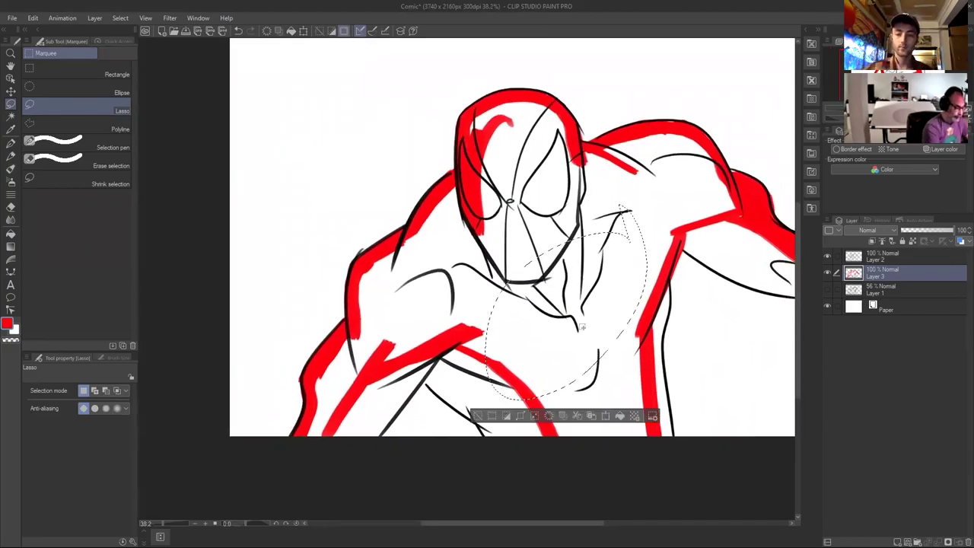
key("alt+BackSpace")
key("ctrl+d")
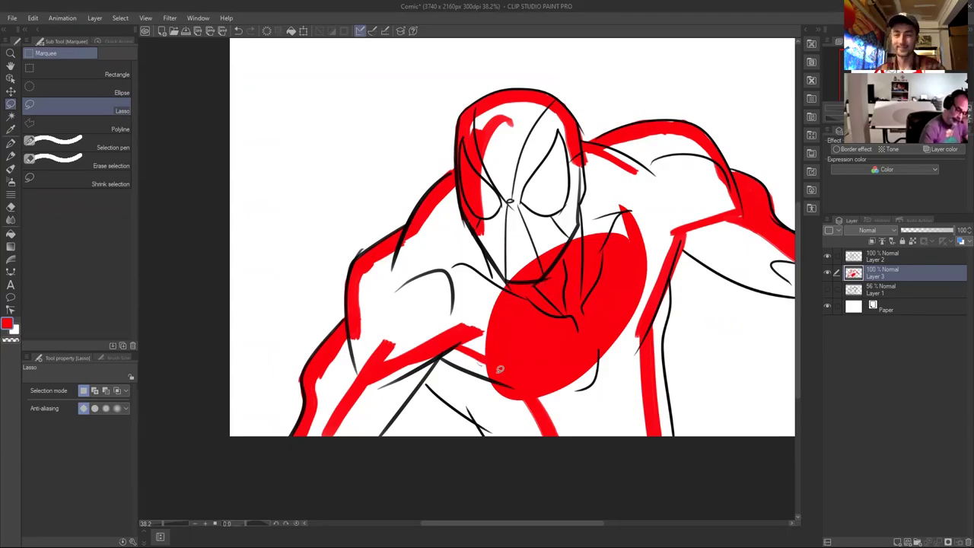
Tidy the red at the chest's lower left edge by filling a lassoed patch, erasing overlap with the Hard eraser and repainting the border.
left_click_drag(522, 405, 522, 365)
key("alt+BackSpace")
key("ctrl+d")
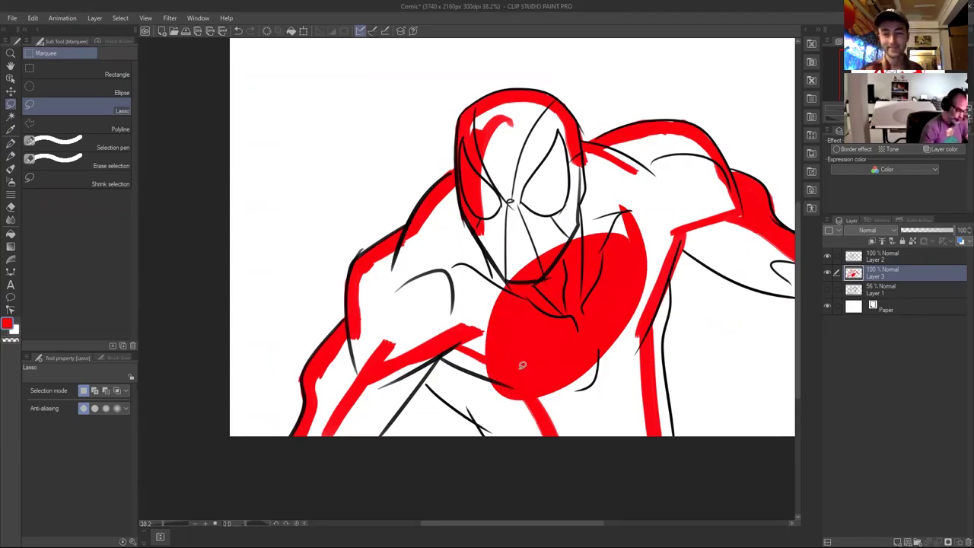
key("e")
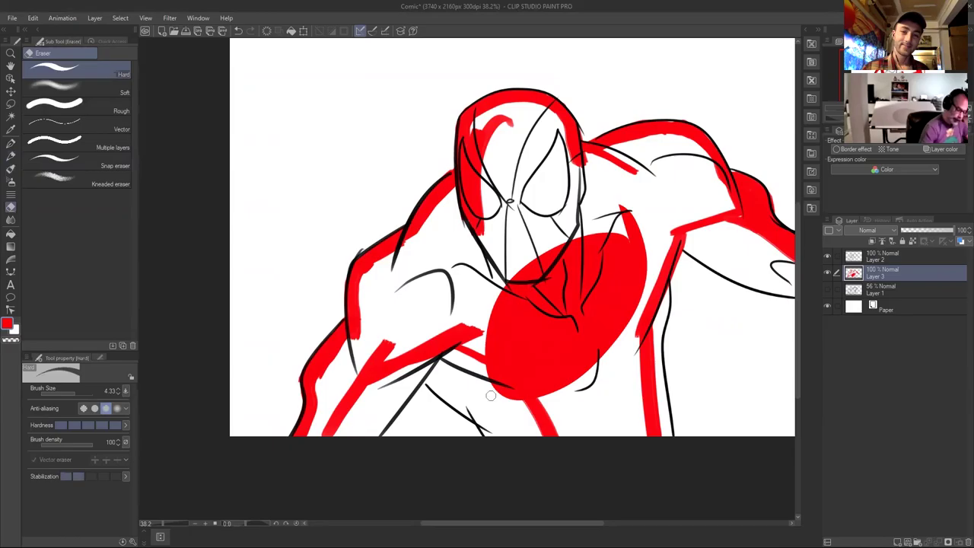
mouse_move(510, 403)
left_mouse_down()
mouse_move(472, 362)
mouse_move(514, 392)
mouse_move(540, 379)
left_mouse_up()
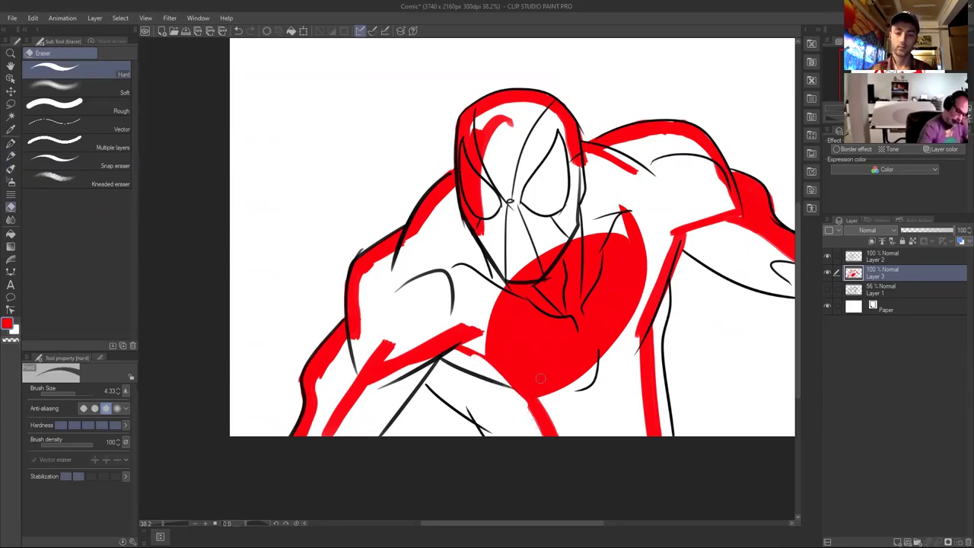
key("b")
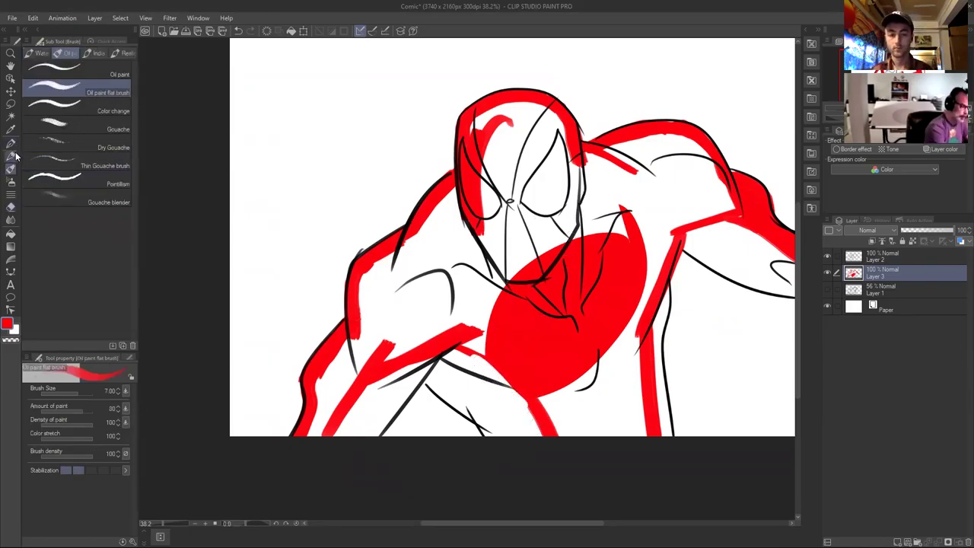
left_click(12, 156)
left_click(11, 169)
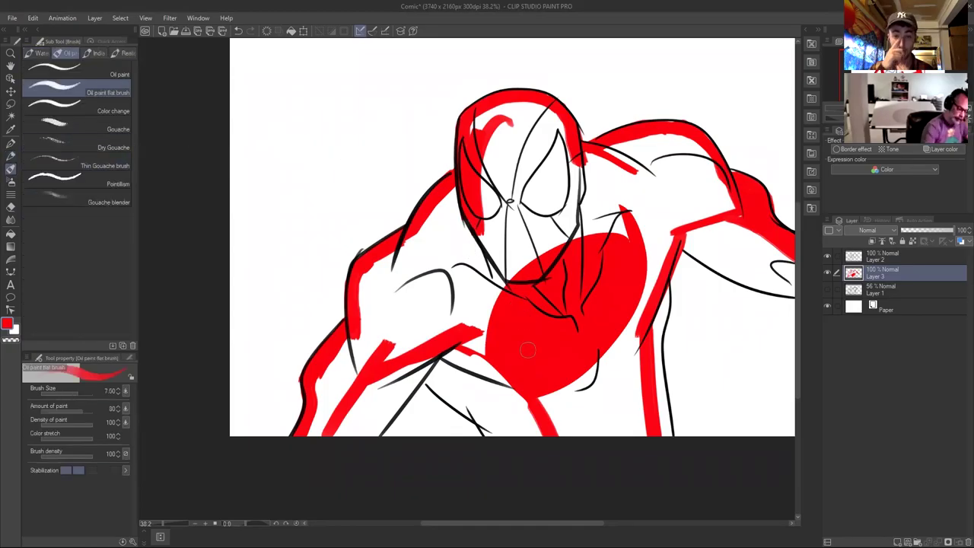
left_click_drag(459, 344, 540, 378)
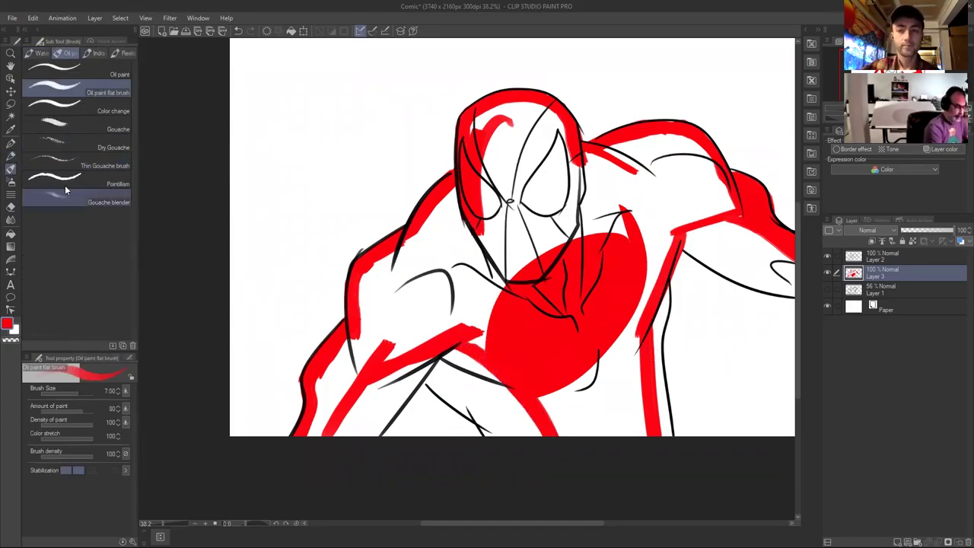
Lasso the head, shoulders and arms inside the red borders and fill them with red, along with the remaining torso area.
left_click(11, 104)
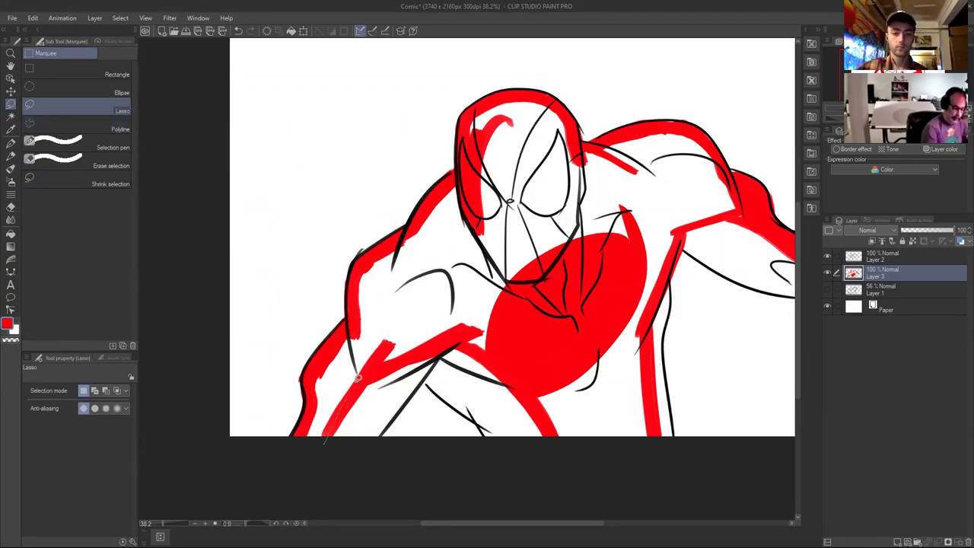
mouse_move(455, 336)
left_mouse_down()
mouse_move(487, 351)
mouse_move(604, 308)
mouse_move(656, 272)
left_mouse_up()
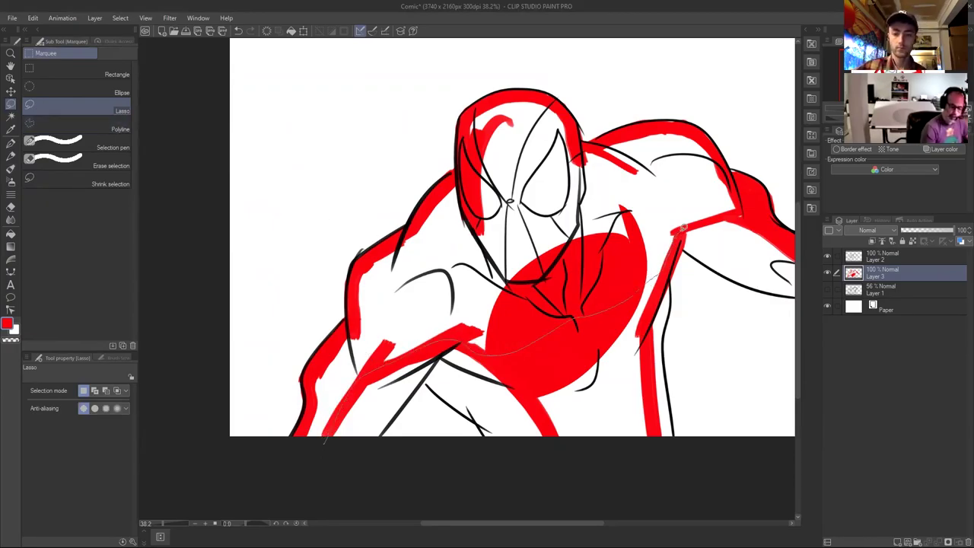
mouse_move(742, 216)
left_mouse_down()
mouse_move(768, 212)
mouse_move(757, 184)
left_mouse_up()
mouse_move(708, 140)
left_mouse_down()
mouse_move(686, 121)
mouse_move(637, 122)
mouse_move(595, 141)
mouse_move(575, 137)
mouse_move(541, 96)
mouse_move(483, 101)
mouse_move(458, 169)
mouse_move(372, 256)
mouse_move(345, 330)
mouse_move(320, 355)
mouse_move(306, 422)
mouse_move(325, 447)
left_mouse_up()
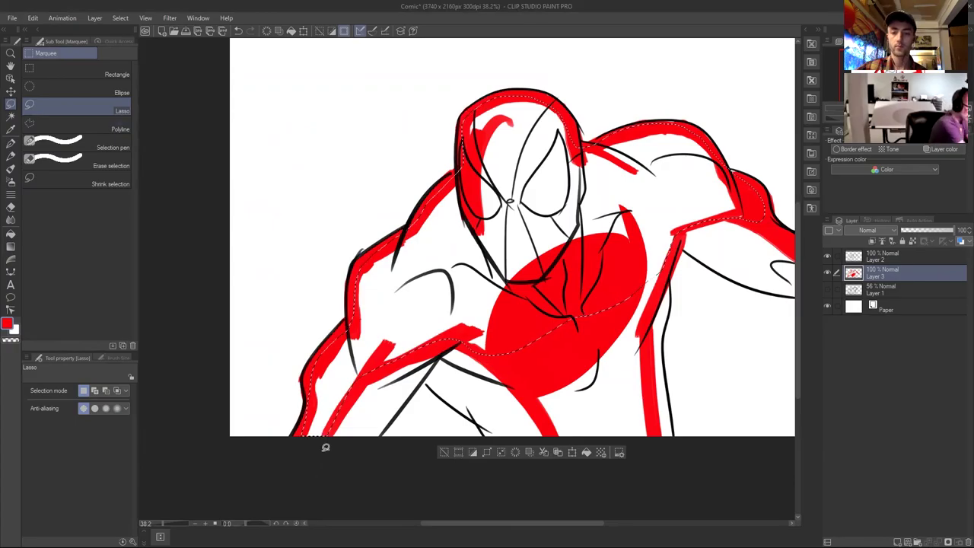
key("alt+BackSpace")
key("ctrl+d")
mouse_move(619, 351)
left_mouse_down()
mouse_move(578, 281)
mouse_move(617, 171)
mouse_move(621, 194)
mouse_move(602, 257)
mouse_move(611, 369)
mouse_move(556, 395)
mouse_move(512, 373)
mouse_move(483, 294)
mouse_move(547, 199)
left_mouse_up()
key("alt+BackSpace")
key("ctrl+d")
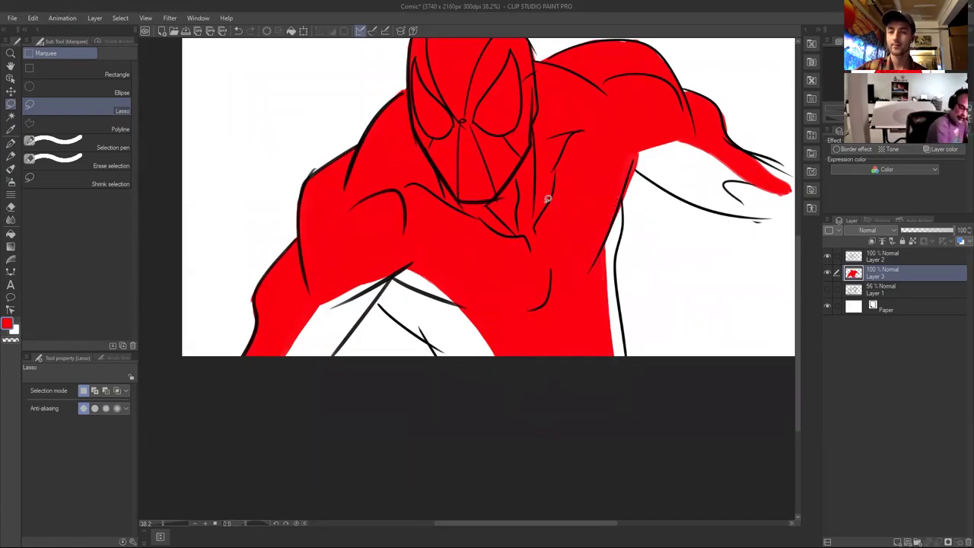
Lasso the inside of the right mask eye, delete its red fill and deselect.
scroll(576, 232, "up", 2)
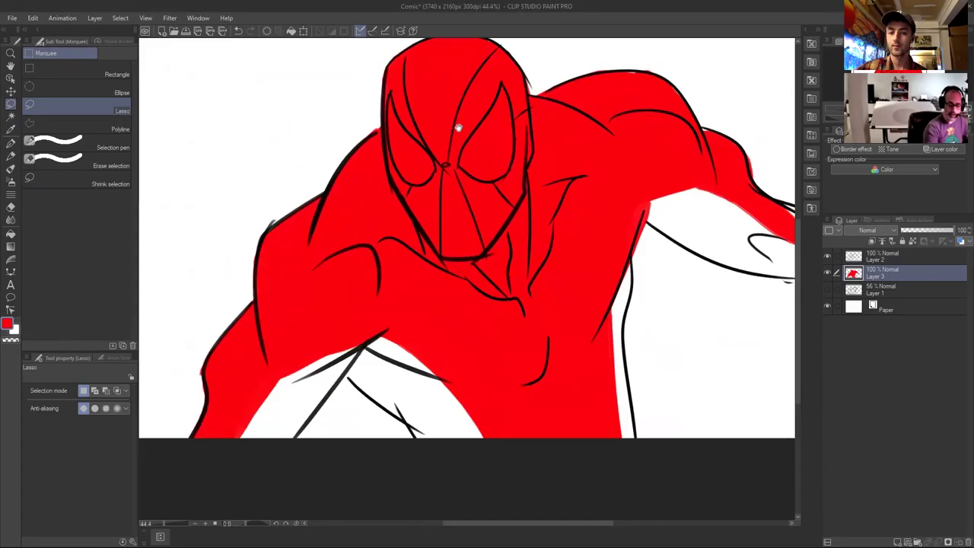
mouse_move(529, 206)
left_mouse_down()
mouse_move(552, 209)
mouse_move(528, 239)
left_mouse_up()
left_click_drag(454, 145, 462, 269)
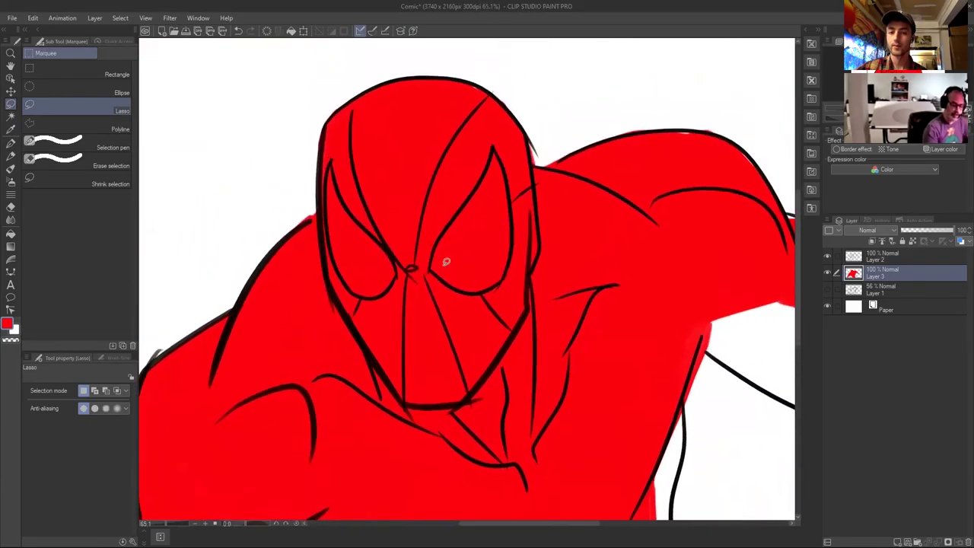
left_click_drag(450, 226, 473, 194)
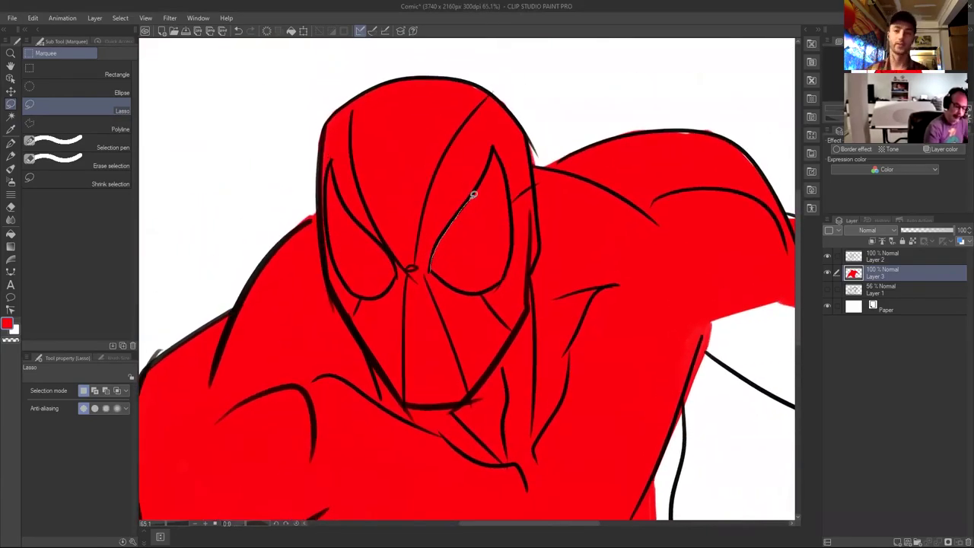
mouse_move(498, 145)
left_mouse_down()
mouse_move(516, 204)
mouse_move(512, 259)
left_mouse_up()
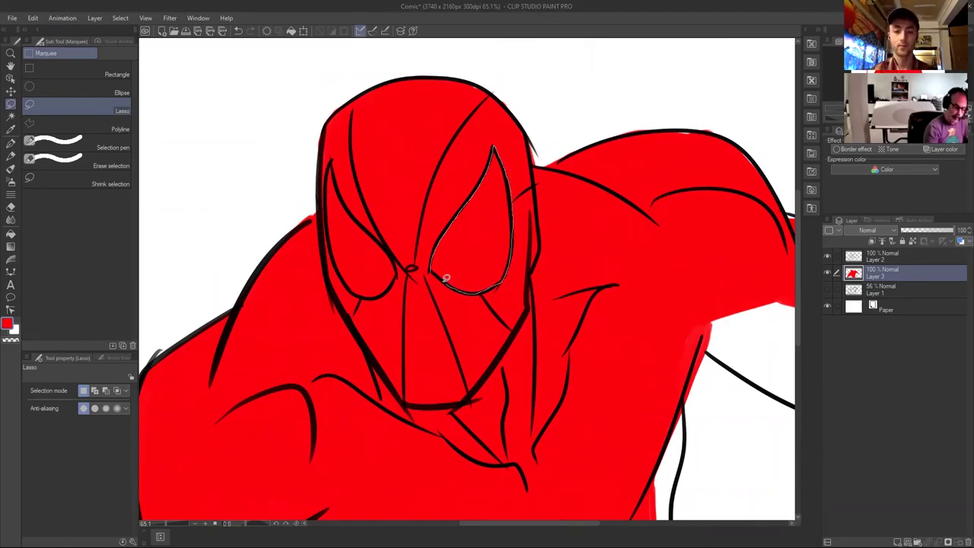
left_click_drag(446, 278, 412, 265)
key("Delete")
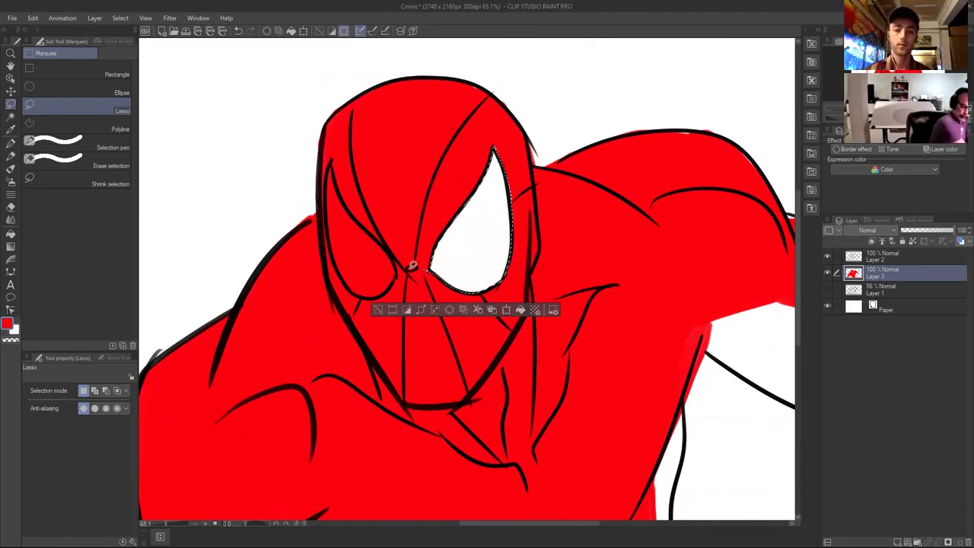
key("ctrl+d")
Lasso the inside of the left mask eye, delete its red fill and deselect.
mouse_move(396, 270)
left_mouse_down()
mouse_move(354, 211)
mouse_move(333, 157)
mouse_move(340, 271)
mouse_move(369, 296)
mouse_move(398, 263)
left_mouse_up()
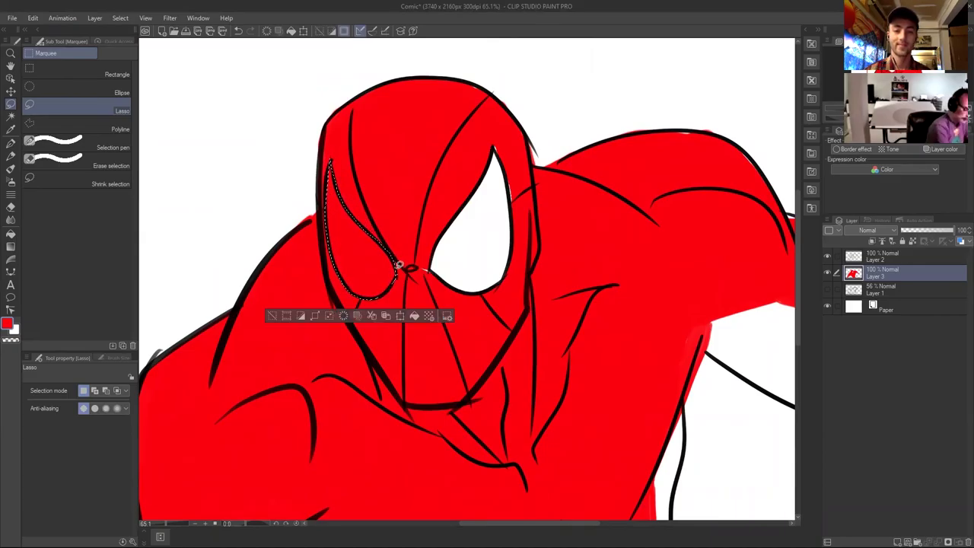
key("Delete")
key("ctrl+d")
Lasso the unfilled areas beneath the left arm and from the right torso side to the forearm's underside as one combined selection.
mouse_move(581, 275)
left_mouse_down()
mouse_move(625, 264)
mouse_move(590, 276)
mouse_move(598, 276)
left_mouse_up()
left_click_drag(609, 398, 615, 278)
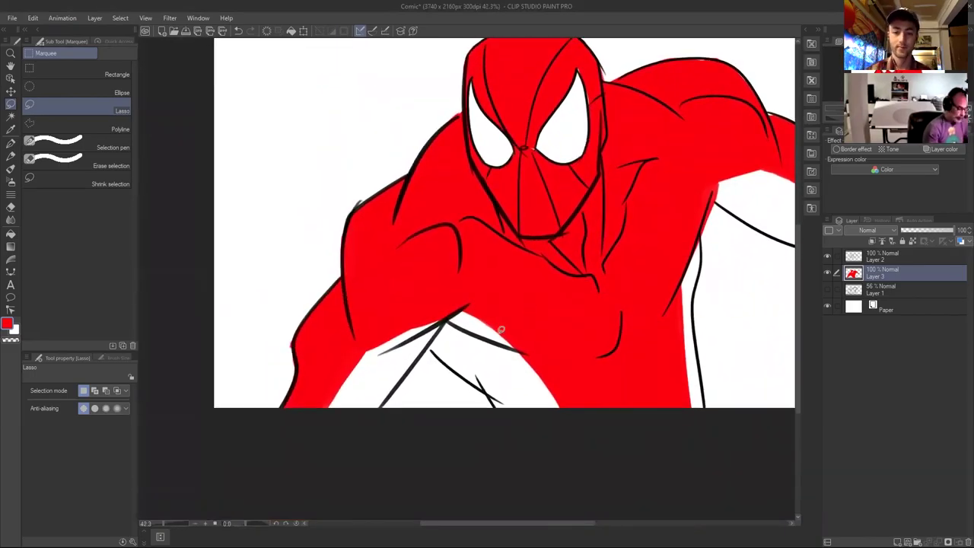
left_click_drag(378, 411, 396, 386)
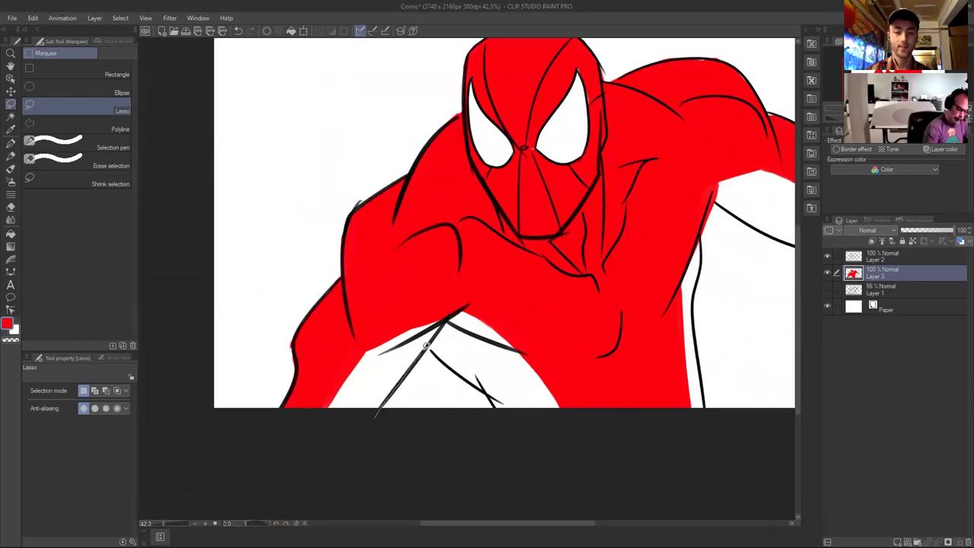
mouse_move(493, 399)
left_mouse_down()
mouse_move(539, 421)
mouse_move(581, 357)
mouse_move(431, 271)
mouse_move(308, 380)
mouse_move(308, 437)
left_mouse_up()
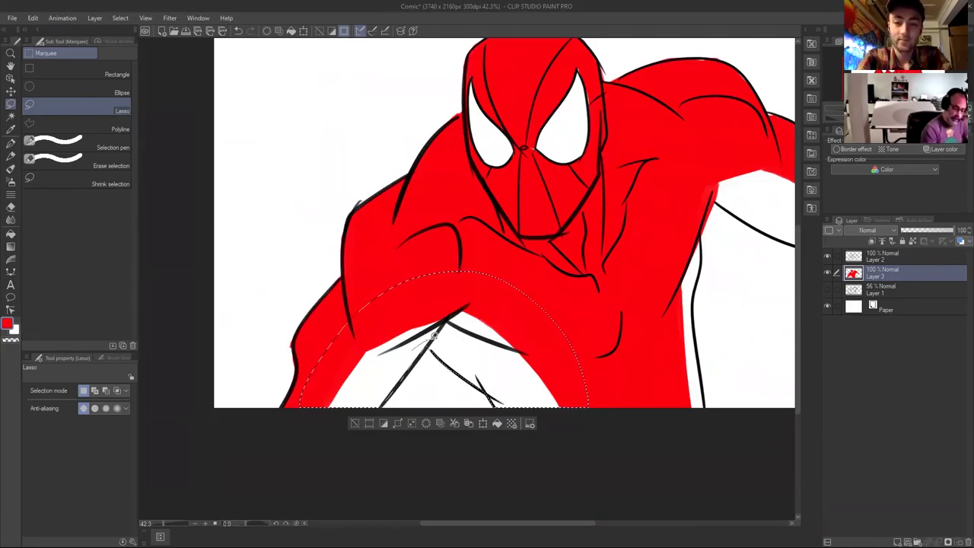
mouse_move(653, 412)
left_mouse_down()
mouse_move(530, 399)
mouse_move(414, 420)
mouse_move(439, 389)
mouse_move(431, 308)
mouse_move(461, 180)
mouse_move(548, 159)
mouse_move(651, 220)
mouse_move(664, 249)
mouse_move(608, 256)
mouse_move(486, 207)
mouse_move(472, 308)
mouse_move(469, 425)
left_mouse_up()
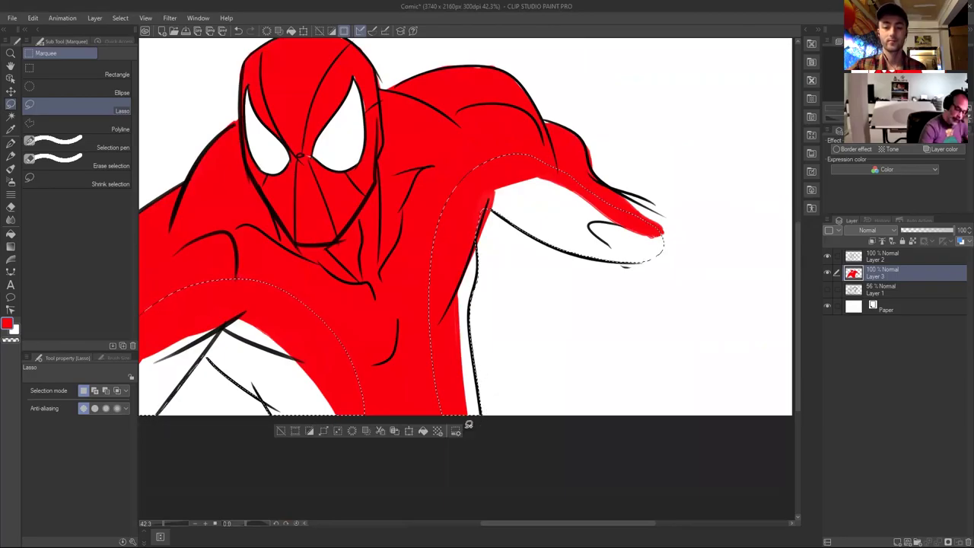
Subtract the red body area from the lasso selection with Auto select, keeping only the uncoloured arm and torso regions selected.
scroll(506, 289, "up", 3)
mouse_move(436, 313)
left_mouse_down()
mouse_move(455, 233)
mouse_move(473, 212)
mouse_move(454, 318)
left_mouse_up()
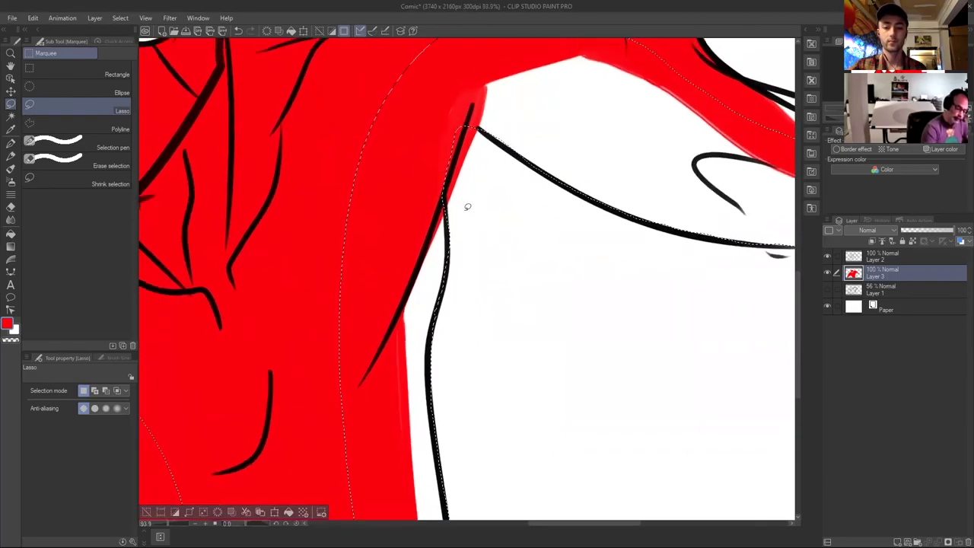
mouse_move(452, 255)
left_mouse_down()
mouse_move(449, 219)
mouse_move(473, 242)
left_mouse_up()
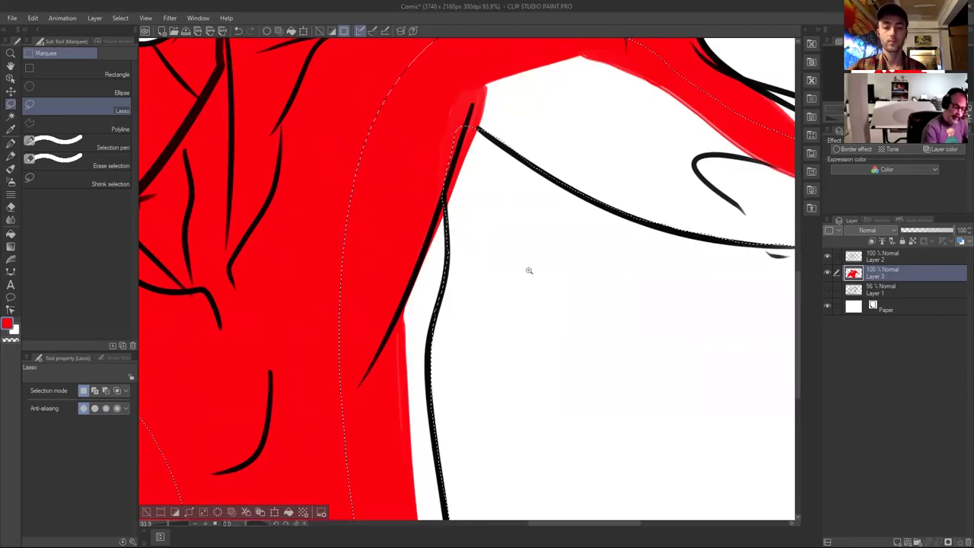
scroll(529, 270, "down", 3)
scroll(509, 282, "up", 5)
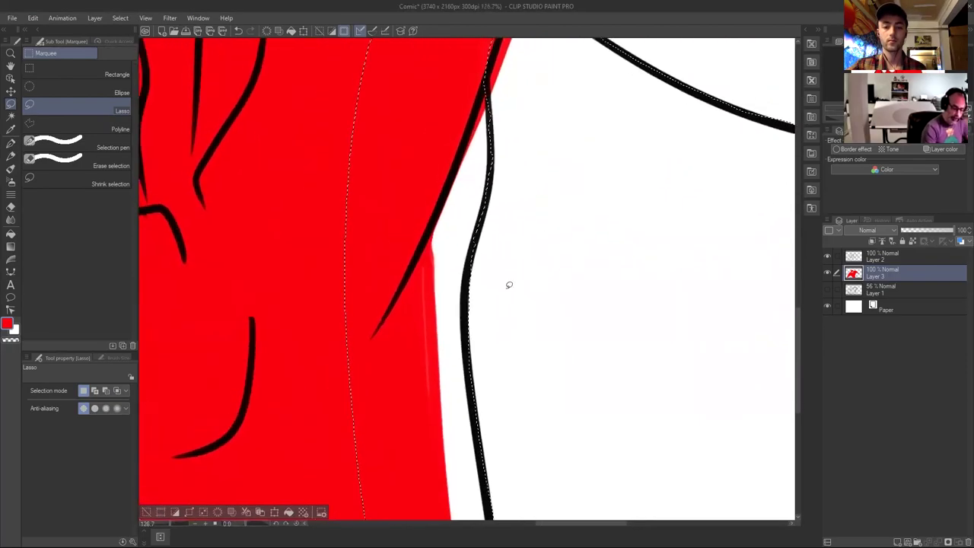
mouse_move(483, 259)
left_mouse_down()
mouse_move(469, 290)
mouse_move(472, 348)
mouse_move(518, 320)
left_mouse_up()
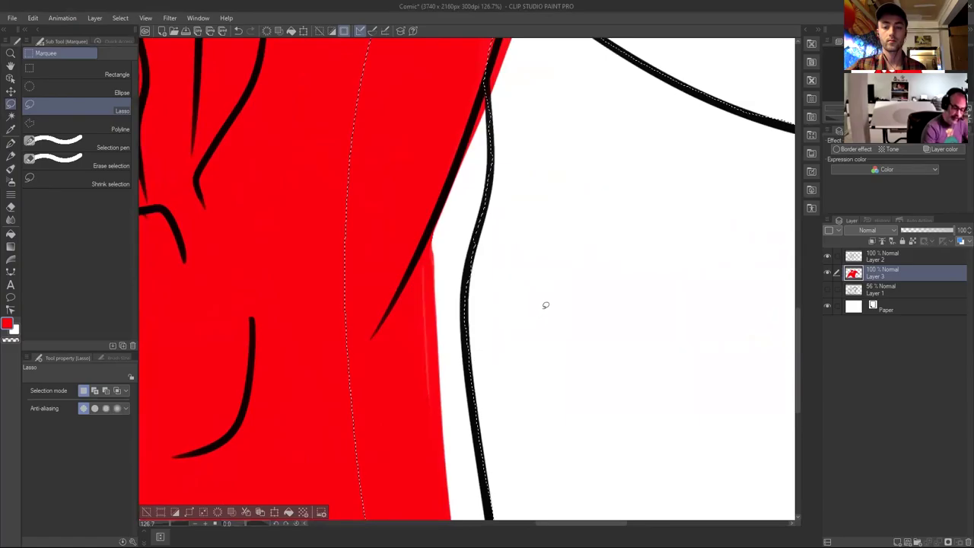
scroll(540, 273, "down", 4)
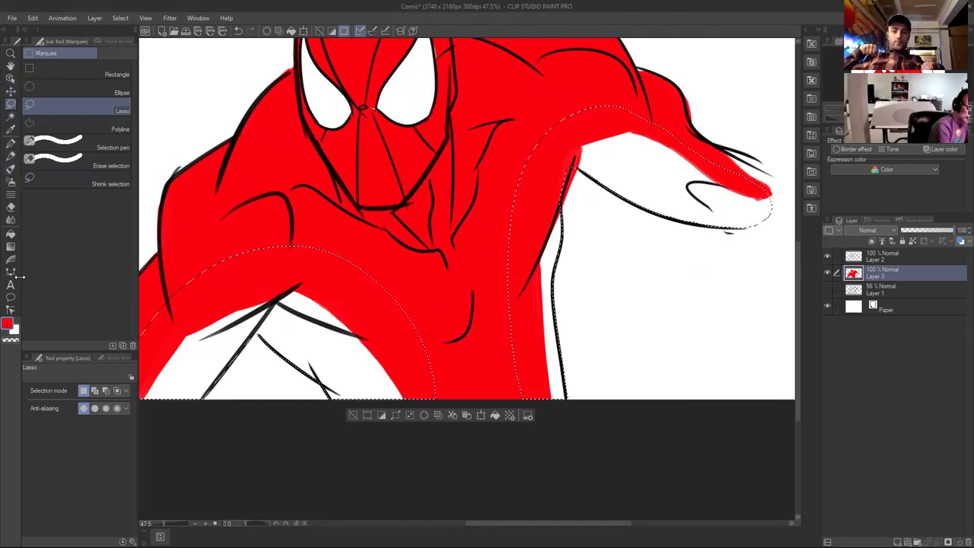
left_click(11, 117)
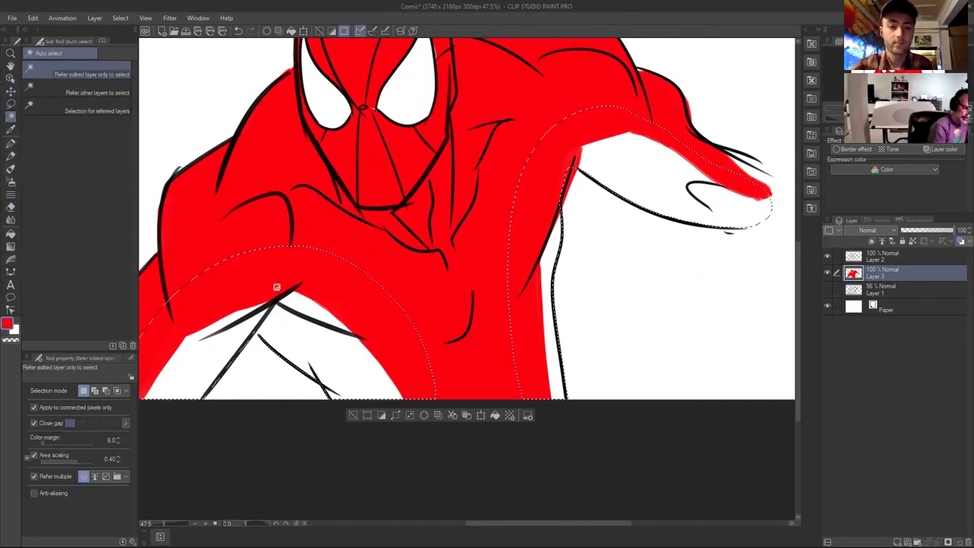
left_click(429, 327, "alt")
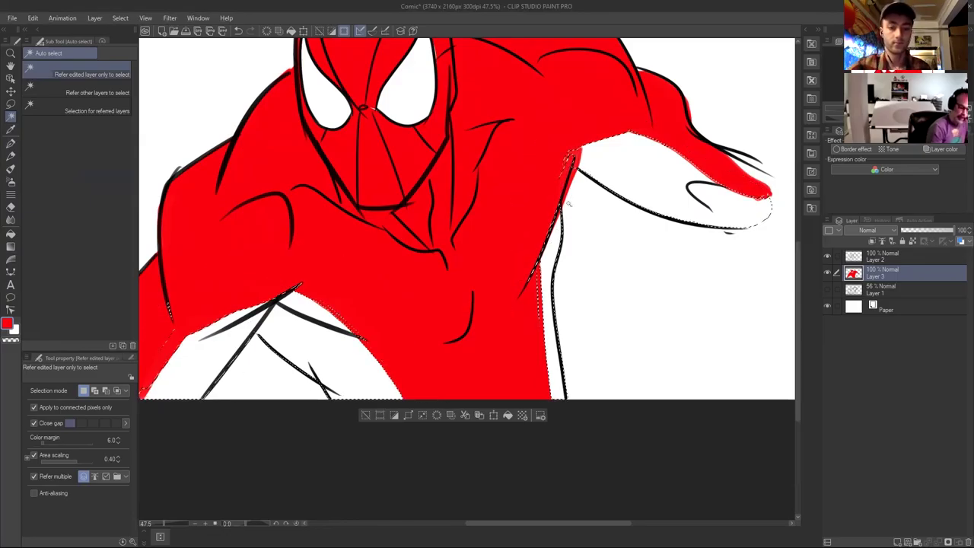
Choose blue as the drawing colour, fill the selected underarm and side areas with it, and deselect.
left_click_drag(535, 225, 568, 192)
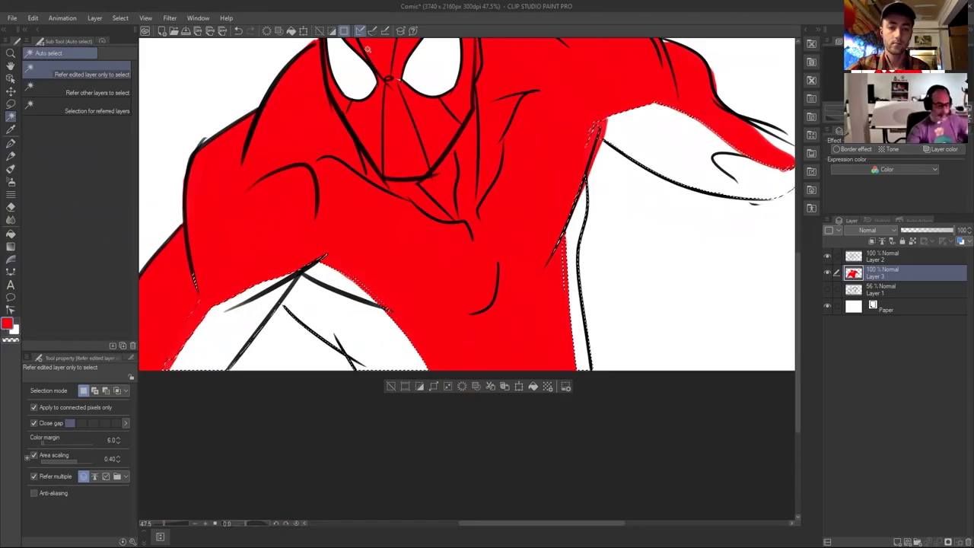
double_click(7, 324)
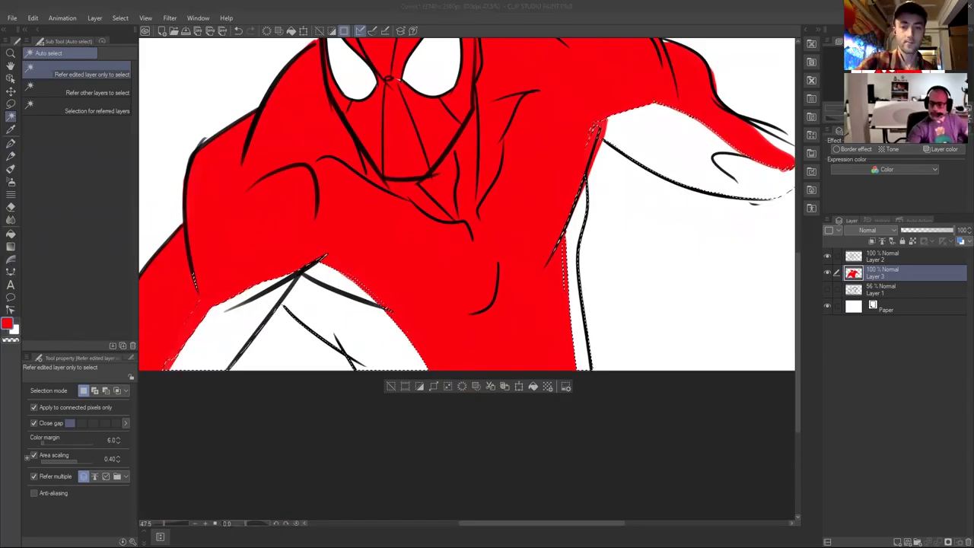
key("Return")
key("alt+BackSpace")
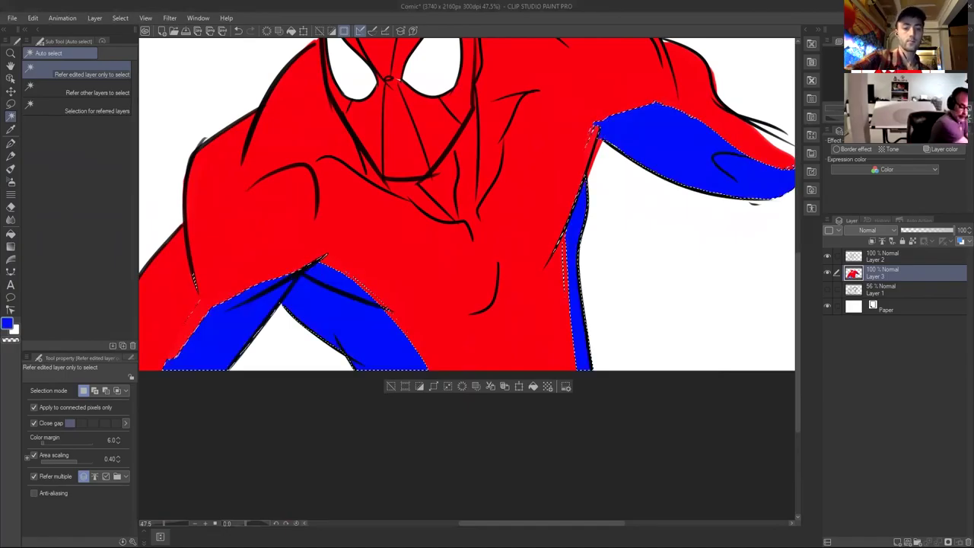
key("ctrl+d")
left_click_drag(572, 248, 544, 279)
scroll(543, 278, "down", 2)
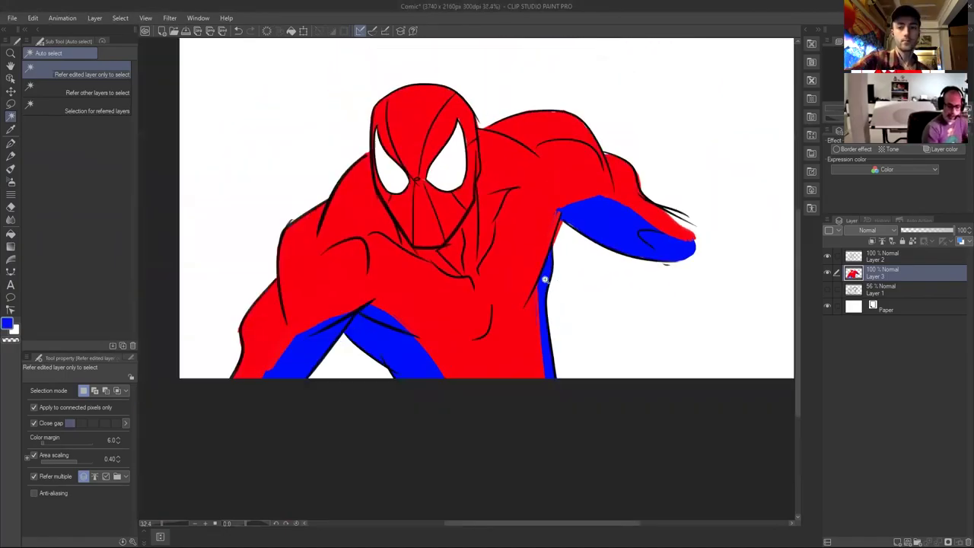
scroll(571, 266, "up", 3)
scroll(641, 272, "down", 3)
scroll(632, 283, "up", 2)
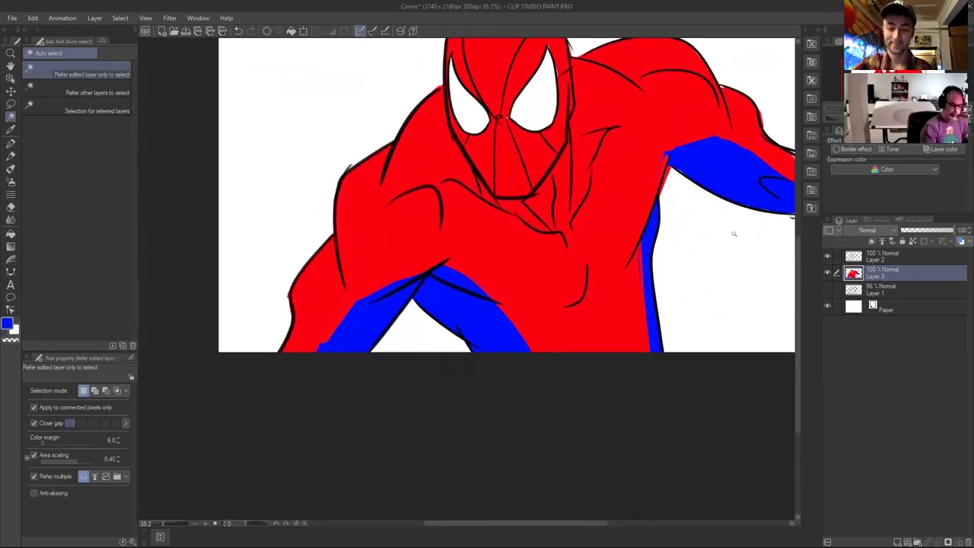
scroll(583, 261, "up", 2)
scroll(592, 257, "down", 2)
scroll(583, 252, "up", 2)
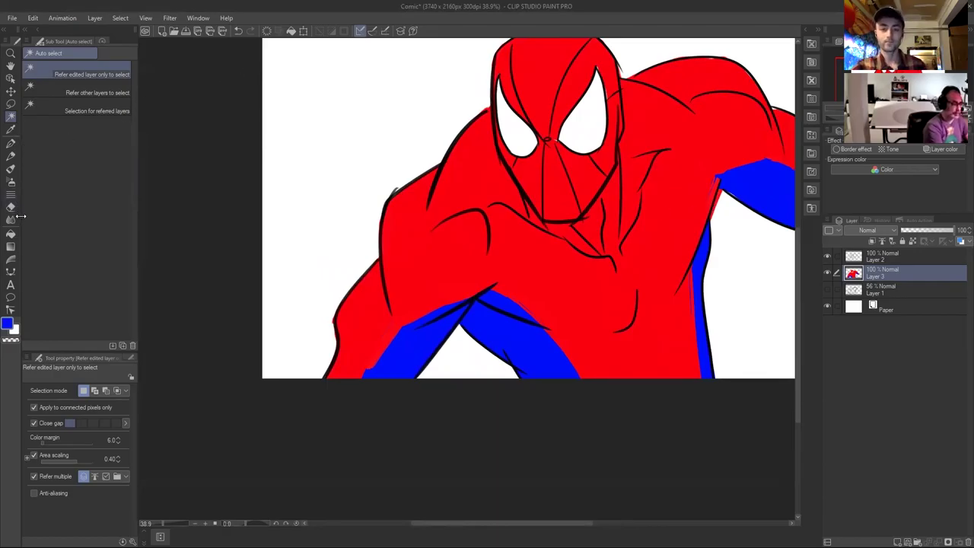
scroll(489, 256, "up", 3)
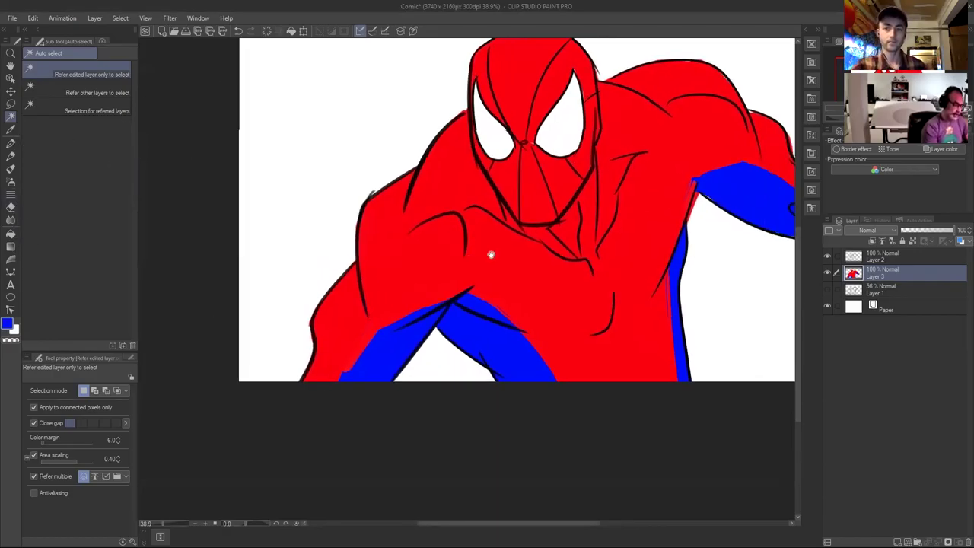
scroll(511, 243, "down", 3)
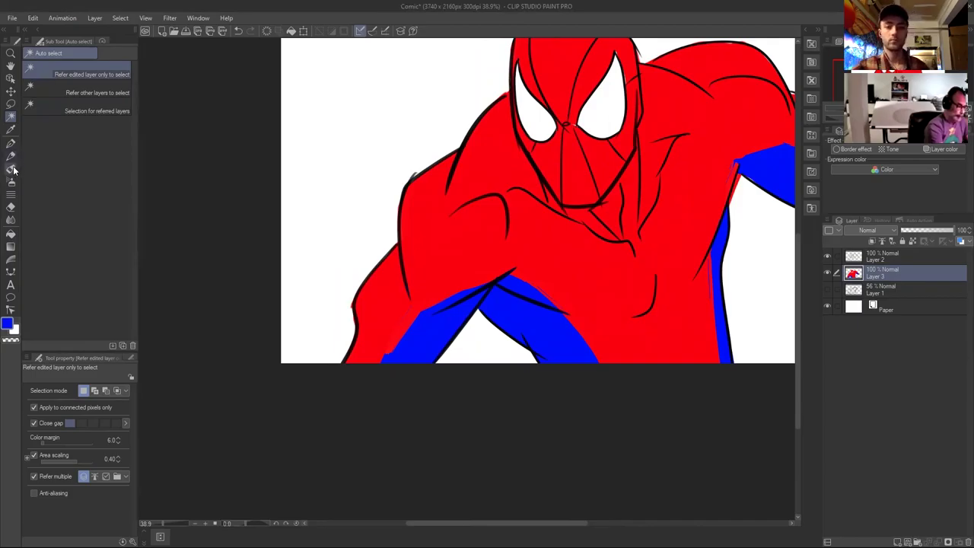
Select the red torso and shoulder area with Auto select.
left_click(11, 169)
scroll(534, 244, "down", 1)
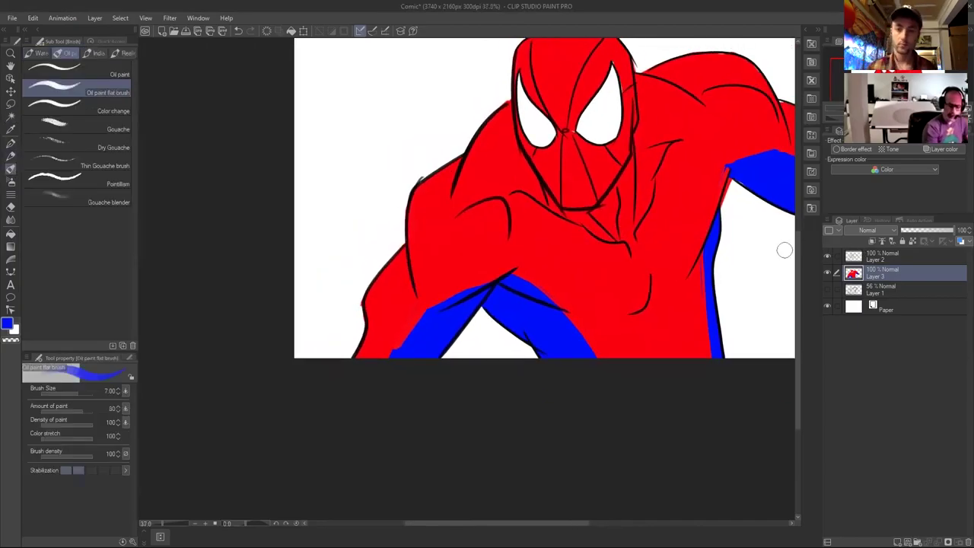
left_click(11, 116)
left_click(453, 262)
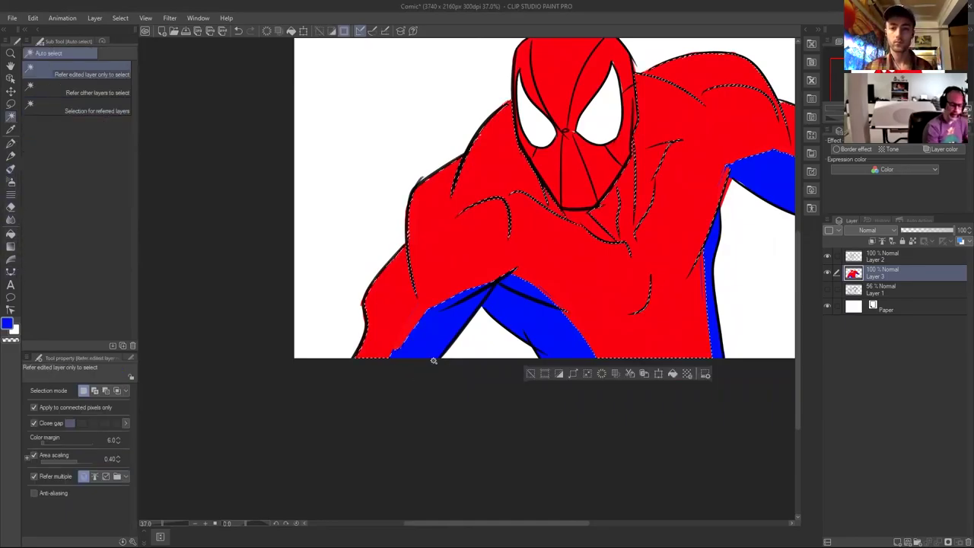
scroll(624, 259, "down", 1)
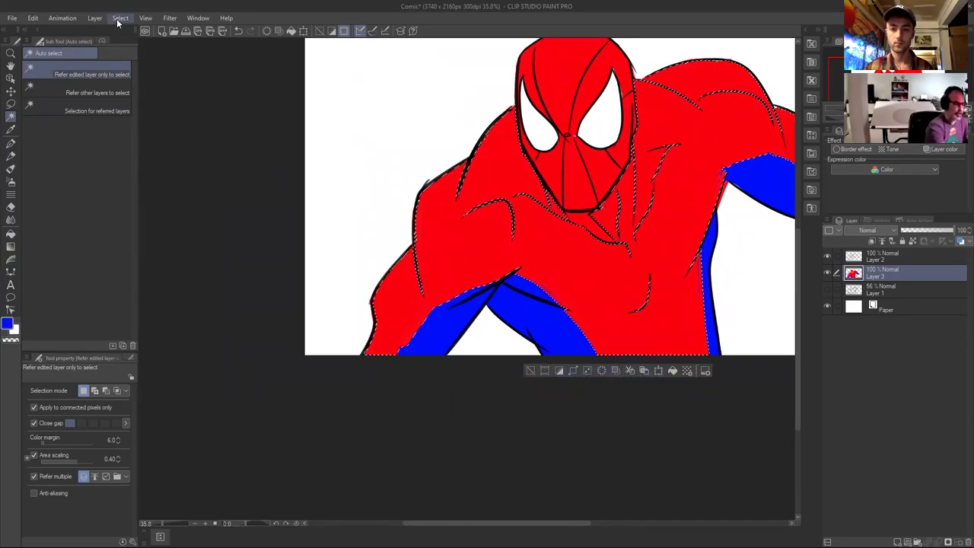
left_click(146, 19)
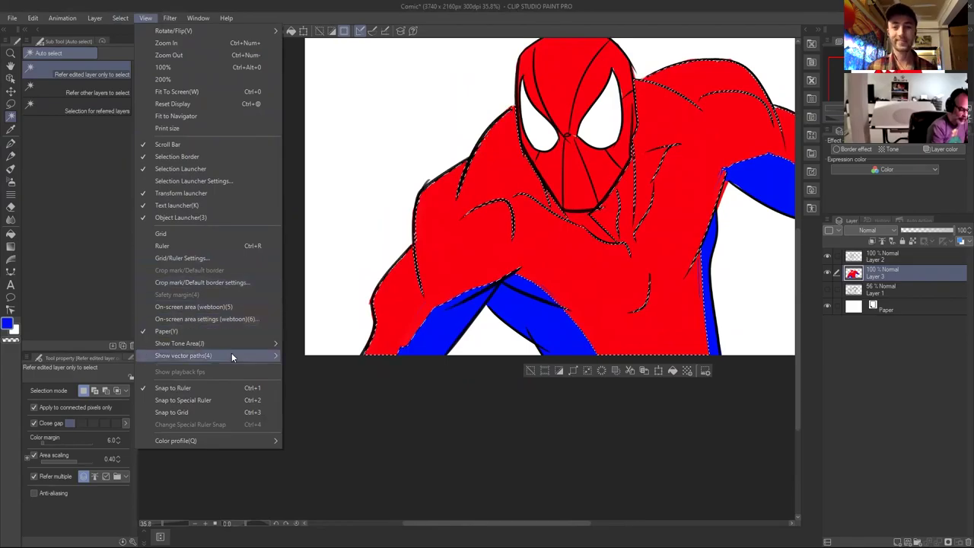
left_click(457, 263)
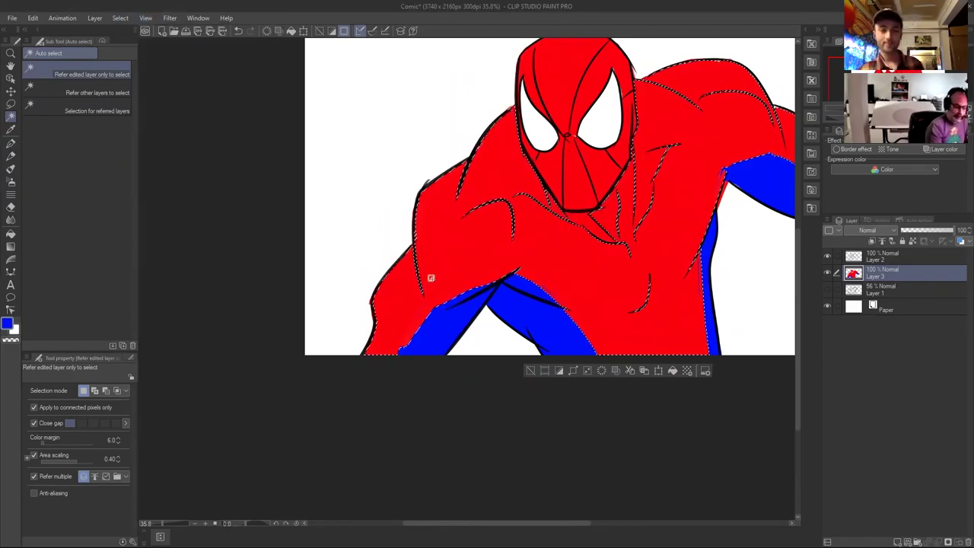
Add a new layer directly above Layer 3 and set its blending mode to Multiply.
left_click(11, 144)
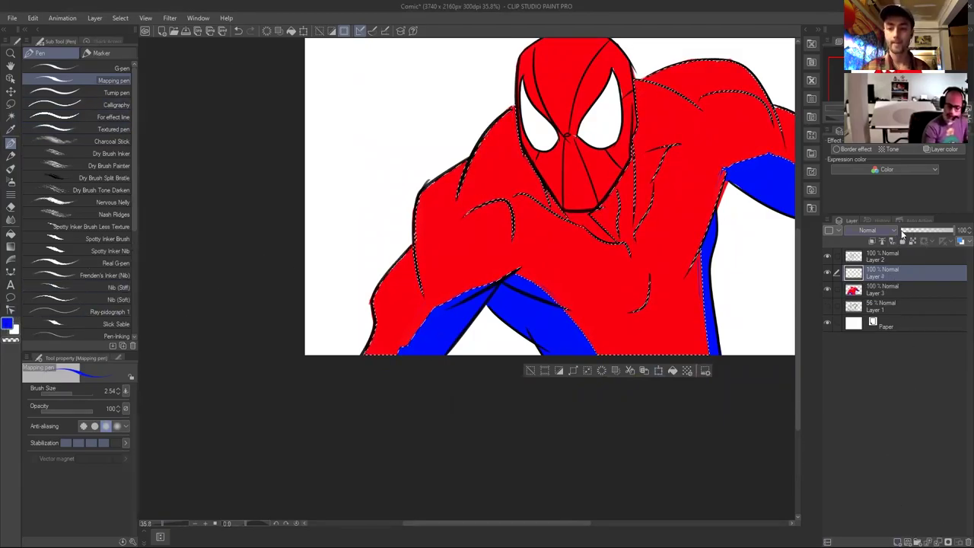
left_click(871, 229)
left_click(868, 260)
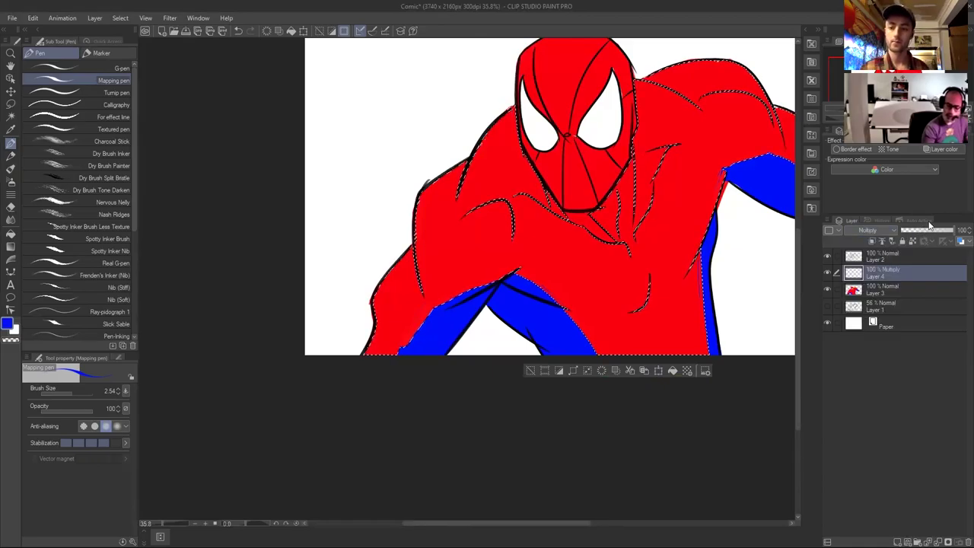
Set up the Oil paint flat brush at size 4 with a dark red drawing colour.
key("x")
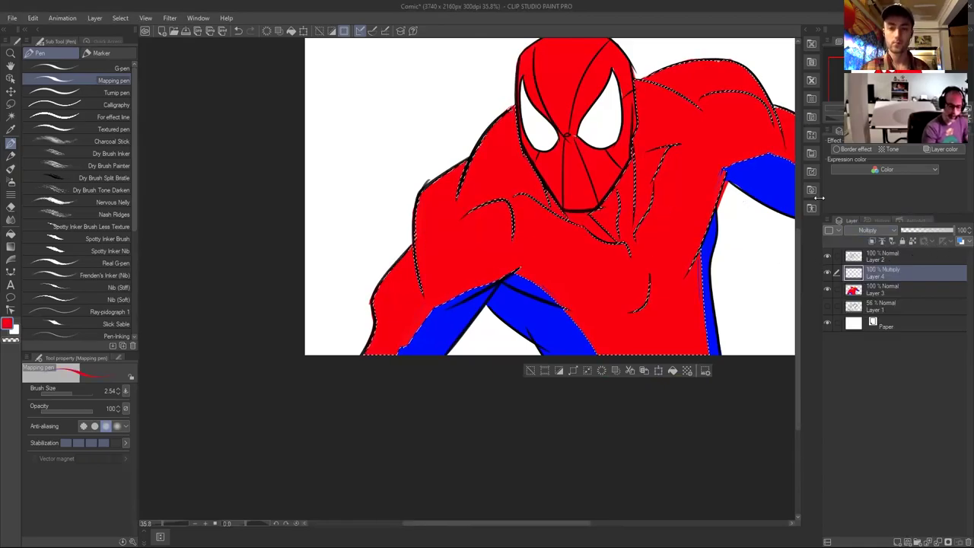
mouse_move(618, 217)
left_mouse_down()
mouse_move(634, 213)
mouse_move(619, 217)
left_mouse_up()
left_click_drag(555, 272, 449, 336)
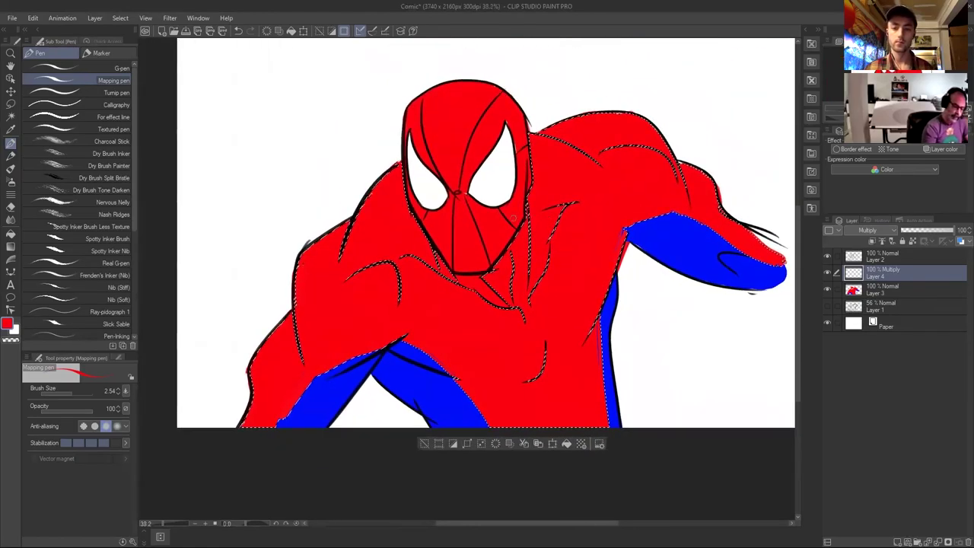
left_click(11, 168)
key("bracketleft")
key("bracketleft")
key("bracketleft")
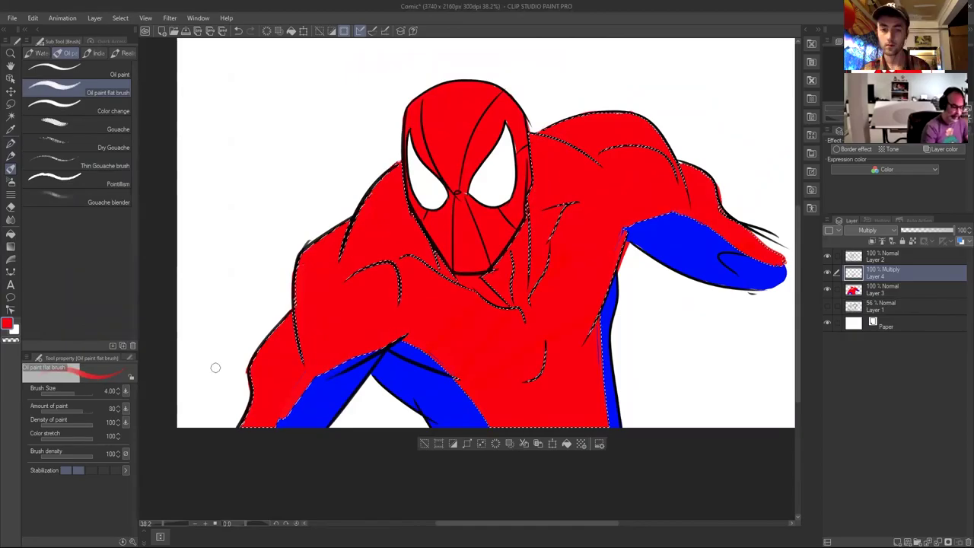
left_click(6, 325)
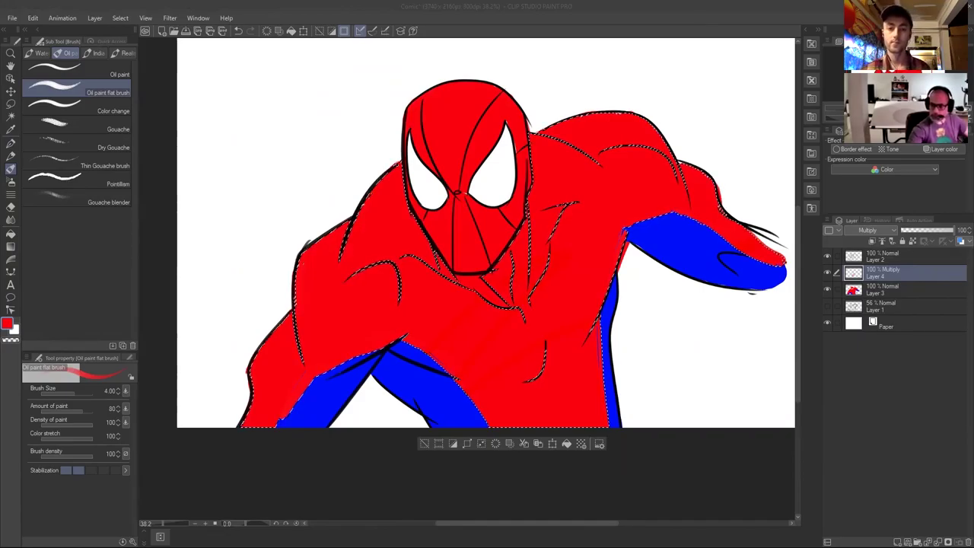
key("Return")
scroll(533, 226, "up", 2)
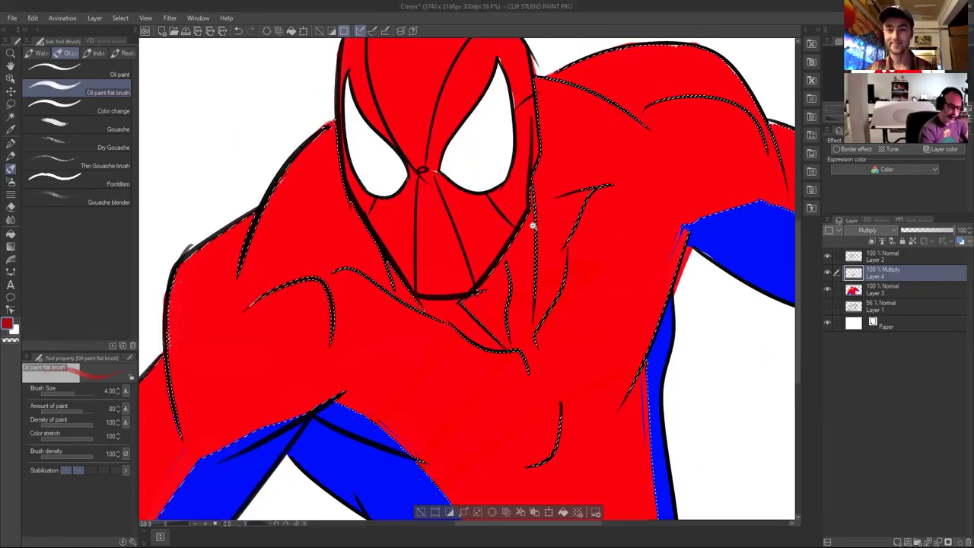
scroll(515, 211, "up", 1)
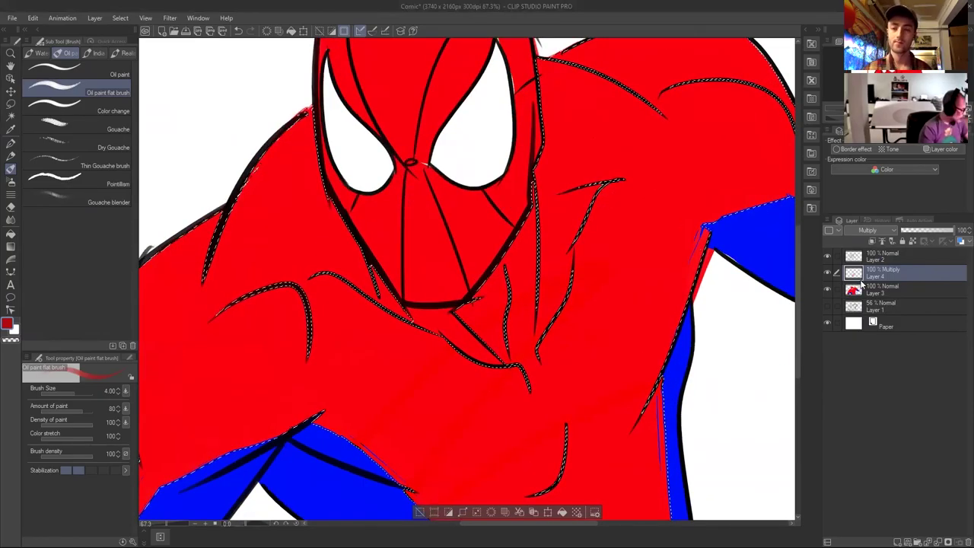
Deselect and paint a small dark red shadow just below the bridge between the mask's eyes on the Multiply layer.
key("ctrl+d")
mouse_move(412, 163)
left_mouse_down()
mouse_move(408, 197)
mouse_move(407, 174)
left_mouse_up()
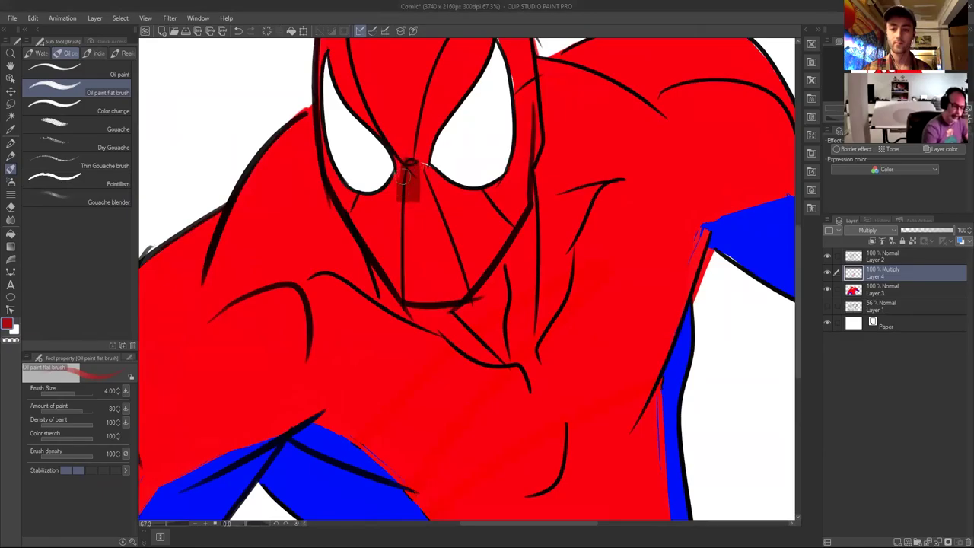
scroll(515, 209, "down", 3)
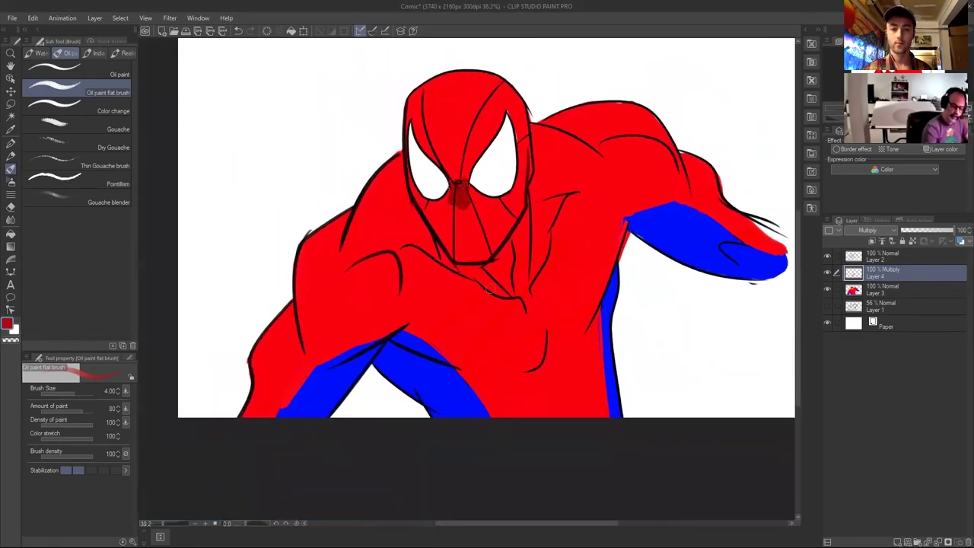
Select the whole coloured figure from Layer 3's contents and start a dark red shadow along the head's upper left edge.
left_click(853, 305, "ctrl")
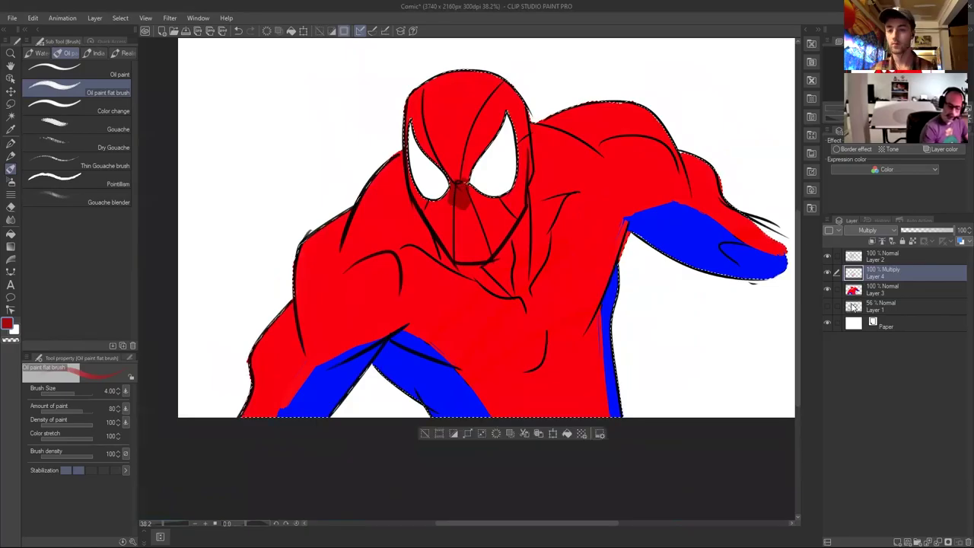
scroll(539, 196, "up", 3)
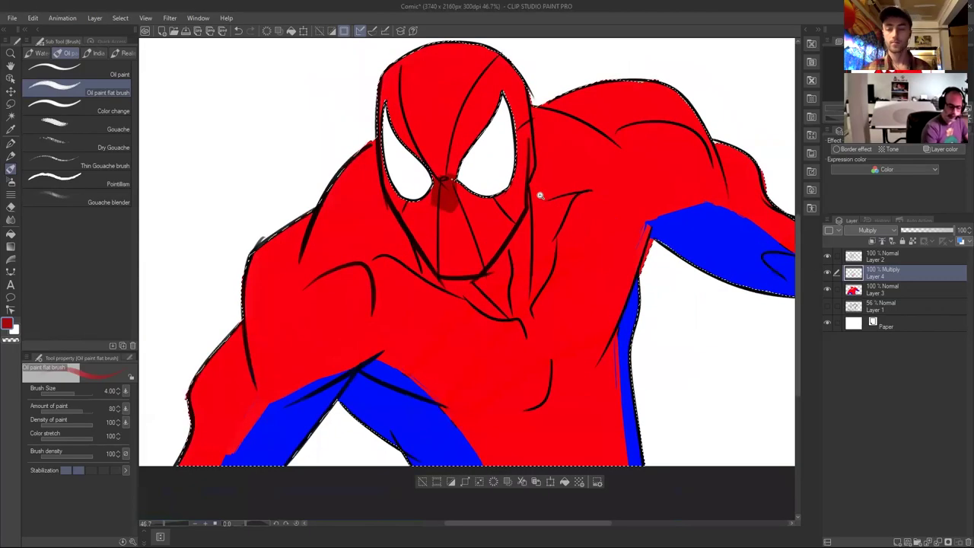
scroll(581, 313, "down", 2)
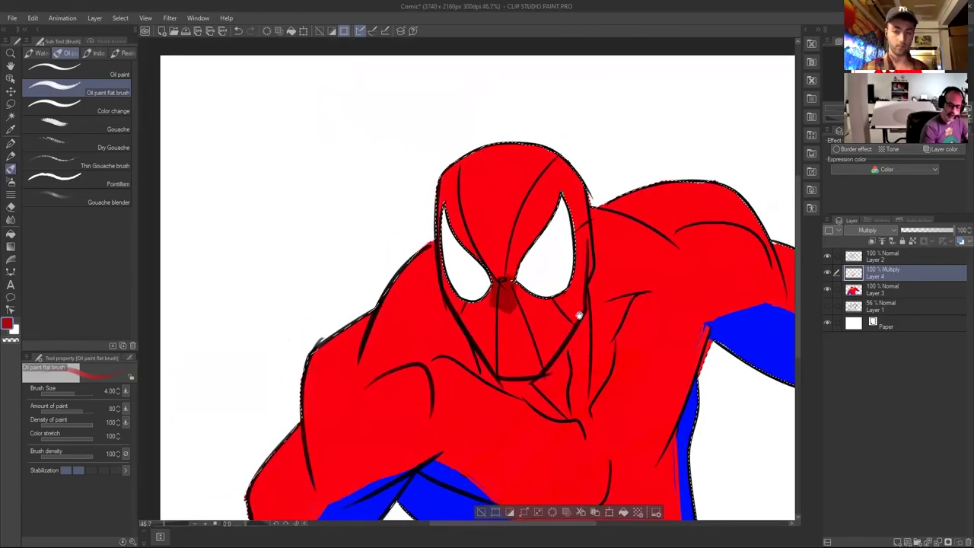
left_click_drag(446, 169, 472, 150)
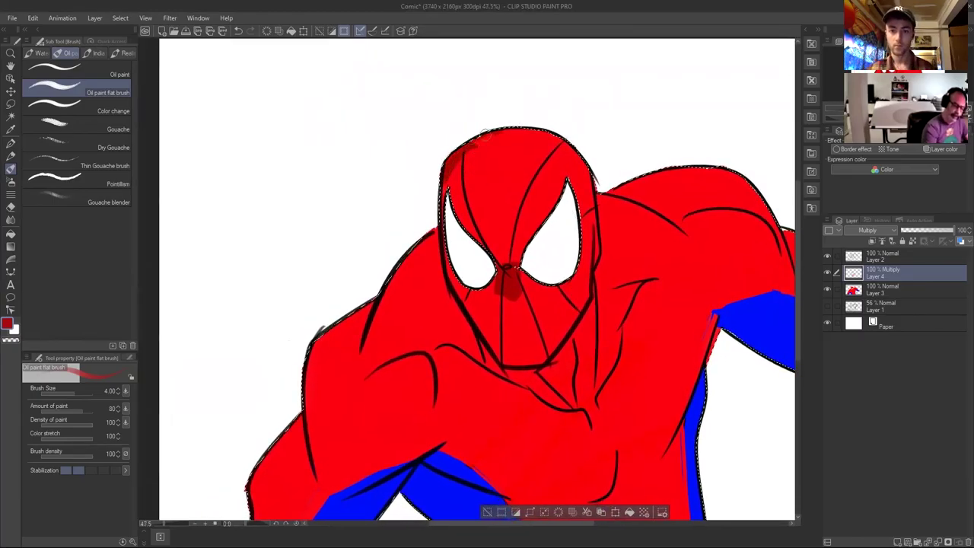
Enlarge the brush to 7 and paint a dark red shadow band across the top of the head and down its sides.
key("]")
key("]")
key("]")
mouse_move(443, 169)
left_mouse_down()
mouse_move(512, 145)
mouse_move(455, 166)
mouse_move(544, 145)
mouse_move(583, 161)
mouse_move(536, 135)
mouse_move(555, 139)
mouse_move(583, 182)
mouse_move(548, 138)
mouse_move(532, 140)
mouse_move(584, 187)
mouse_move(564, 147)
mouse_move(589, 207)
mouse_move(585, 174)
left_mouse_up()
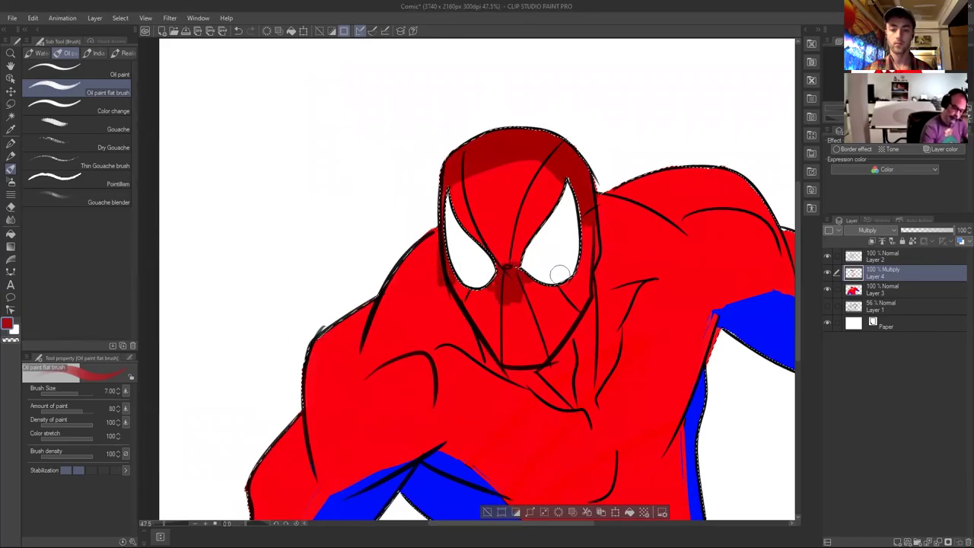
Paint dark red shadows along the right side of the head and neck, the left shoulder and the muscle lines beside the neck.
left_click_drag(594, 218, 596, 234)
left_click_drag(596, 280, 615, 198)
left_click_drag(601, 258, 606, 194)
mouse_move(451, 288)
left_mouse_down()
mouse_move(447, 304)
mouse_move(428, 251)
mouse_move(436, 242)
left_mouse_up()
mouse_move(448, 290)
left_mouse_down()
mouse_move(484, 356)
mouse_move(560, 387)
mouse_move(481, 362)
mouse_move(563, 403)
mouse_move(591, 387)
mouse_move(576, 407)
mouse_move(589, 413)
mouse_move(615, 326)
left_mouse_up()
mouse_move(385, 239)
left_mouse_down()
mouse_move(399, 300)
mouse_move(390, 242)
left_mouse_up()
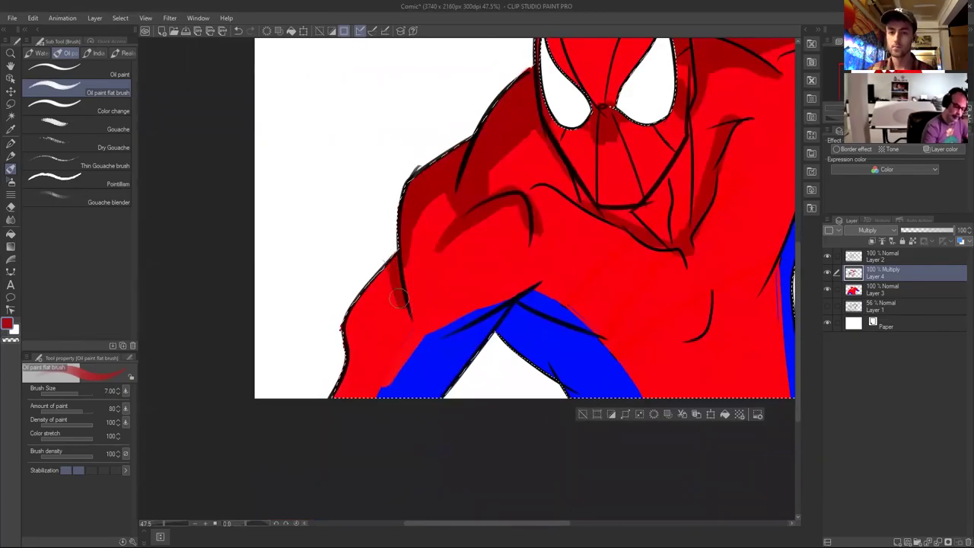
Shade the outer edge of the left forearm and fill in the shadow under the curved left shoulder muscle line.
mouse_move(393, 283)
left_mouse_down()
mouse_move(352, 323)
mouse_move(344, 370)
left_mouse_up()
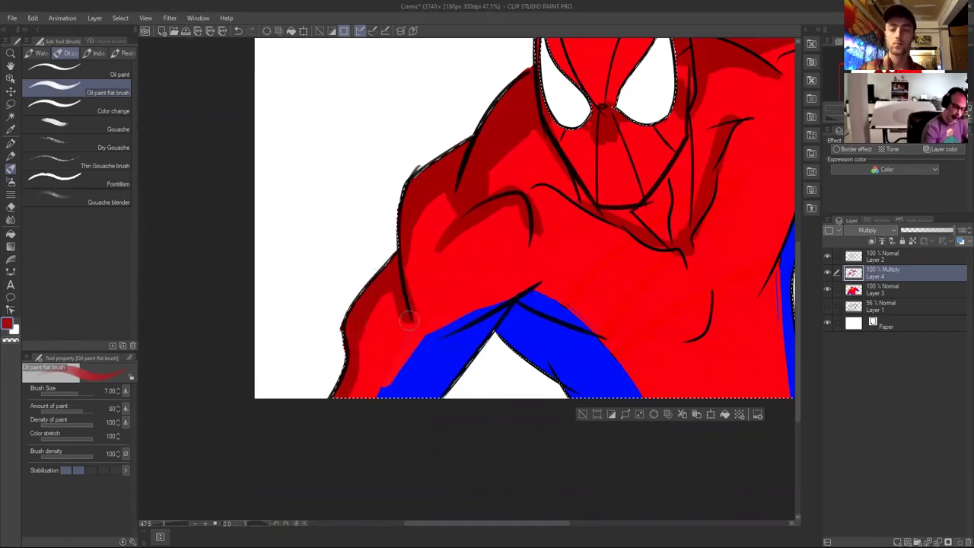
left_click_drag(569, 287, 516, 272)
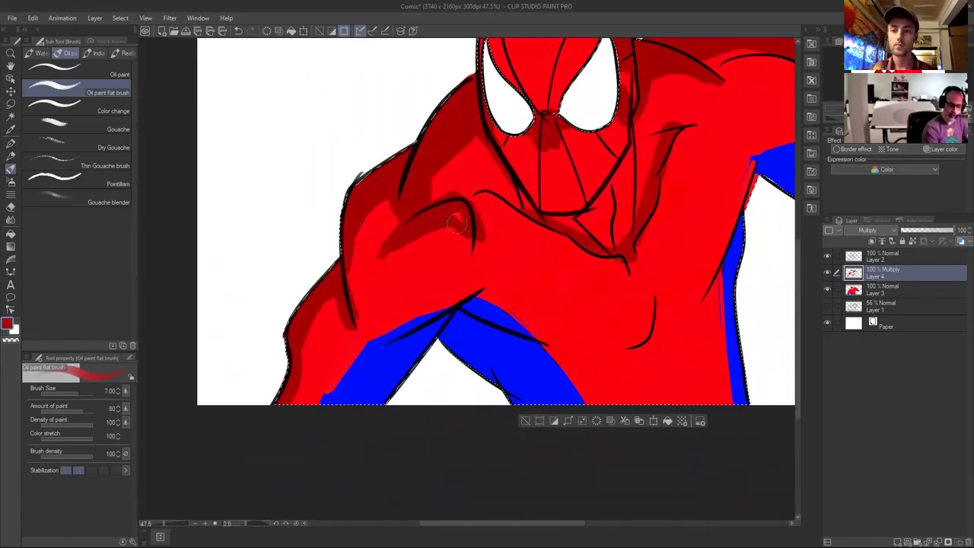
mouse_move(471, 236)
left_mouse_down()
mouse_move(399, 245)
mouse_move(423, 236)
mouse_move(464, 242)
left_mouse_up()
mouse_move(551, 290)
left_mouse_down()
mouse_move(533, 304)
mouse_move(524, 261)
mouse_move(456, 315)
left_mouse_up()
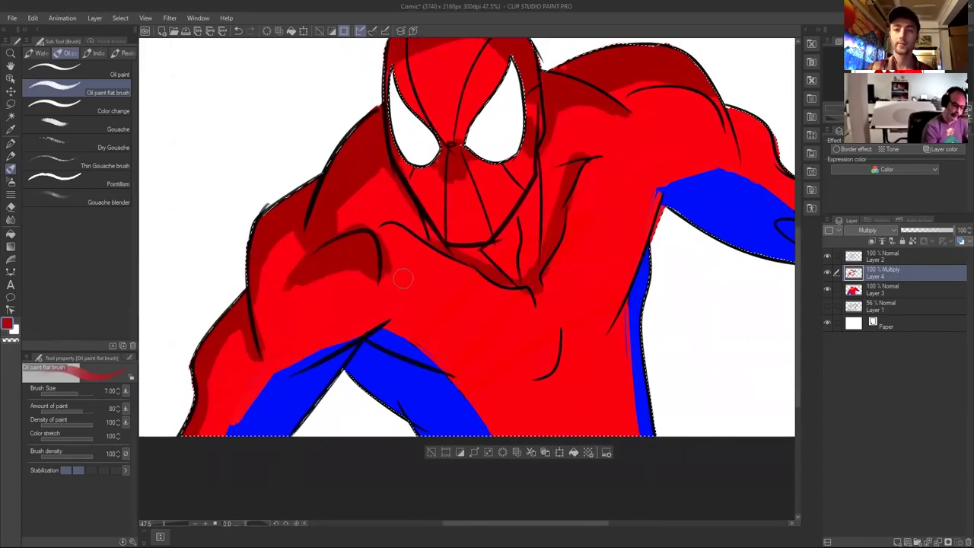
Paint dark red shadows below the left collarbone line and branching strokes around the centre of the chest.
mouse_move(537, 301)
left_mouse_down()
mouse_move(465, 283)
mouse_move(402, 233)
mouse_move(374, 233)
mouse_move(404, 241)
mouse_move(379, 252)
mouse_move(418, 251)
mouse_move(429, 259)
mouse_move(413, 259)
mouse_move(491, 277)
left_mouse_up()
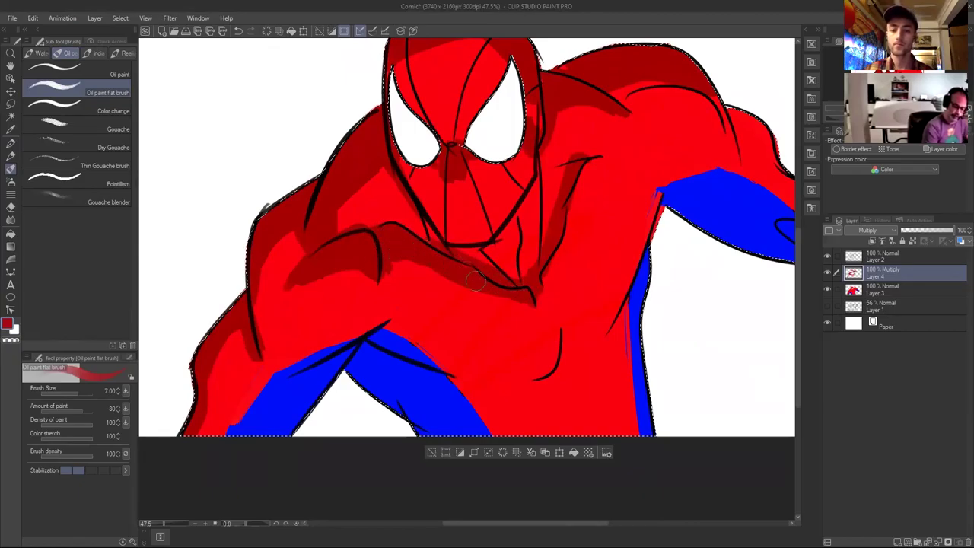
left_click_drag(529, 302, 550, 318)
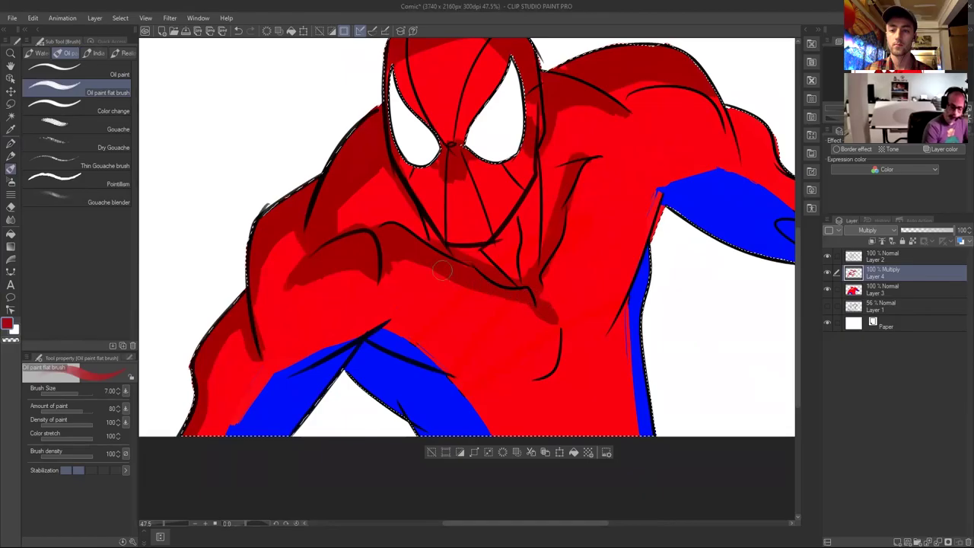
left_click_drag(483, 322, 542, 326)
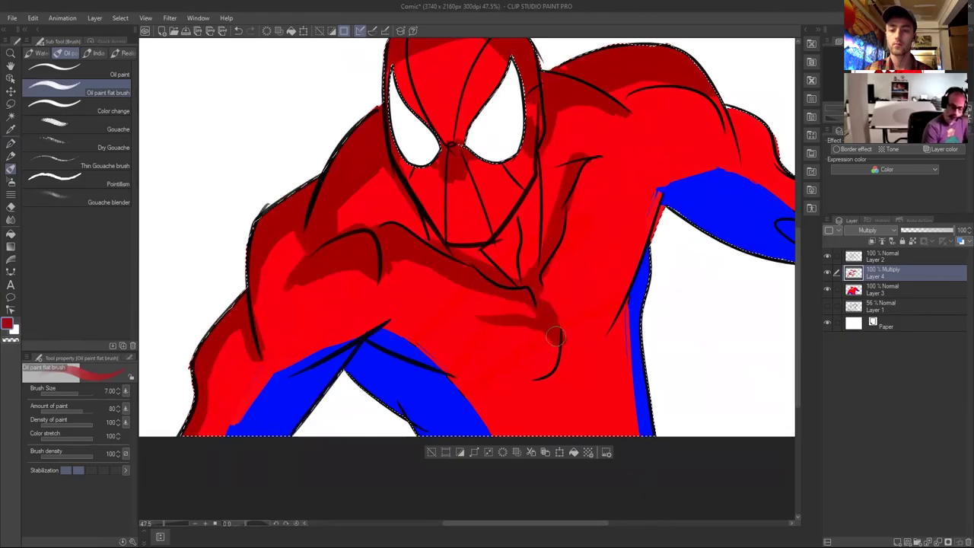
left_click_drag(609, 352, 584, 373)
mouse_move(542, 204)
left_mouse_down()
mouse_move(516, 283)
mouse_move(519, 314)
left_mouse_up()
left_click_drag(545, 281, 533, 339)
scroll(602, 346, "up", 2)
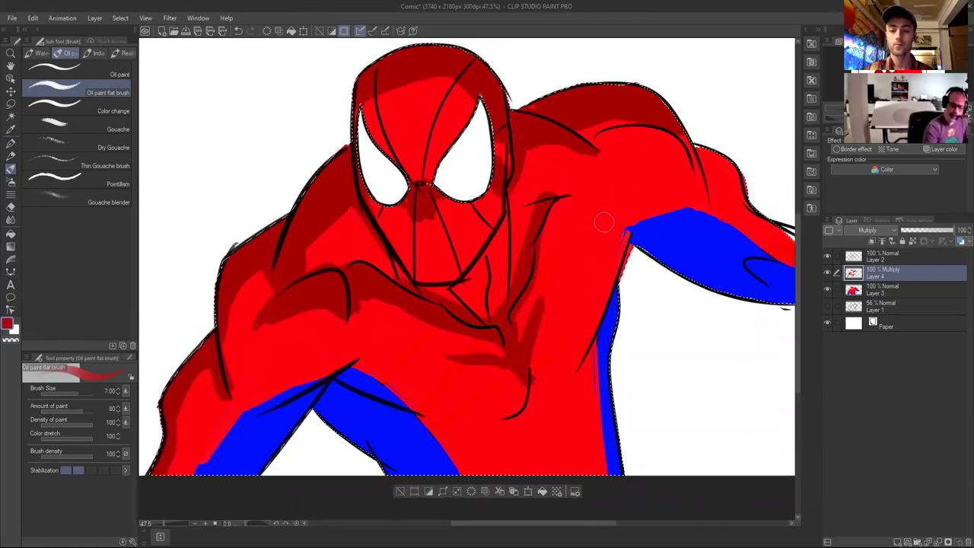
Shade the upper part of the right shoulder down along its muscle line and add a short shadow at the right armpit.
left_click_drag(586, 226, 621, 225)
mouse_move(603, 140)
left_mouse_down()
mouse_move(627, 133)
mouse_move(580, 127)
mouse_move(593, 137)
mouse_move(626, 128)
left_mouse_up()
left_click_drag(542, 257, 437, 279)
mouse_move(509, 163)
left_mouse_down()
mouse_move(535, 160)
mouse_move(588, 195)
left_mouse_up()
mouse_move(560, 155)
left_mouse_down()
mouse_move(585, 195)
mouse_move(575, 155)
mouse_move(602, 220)
left_mouse_up()
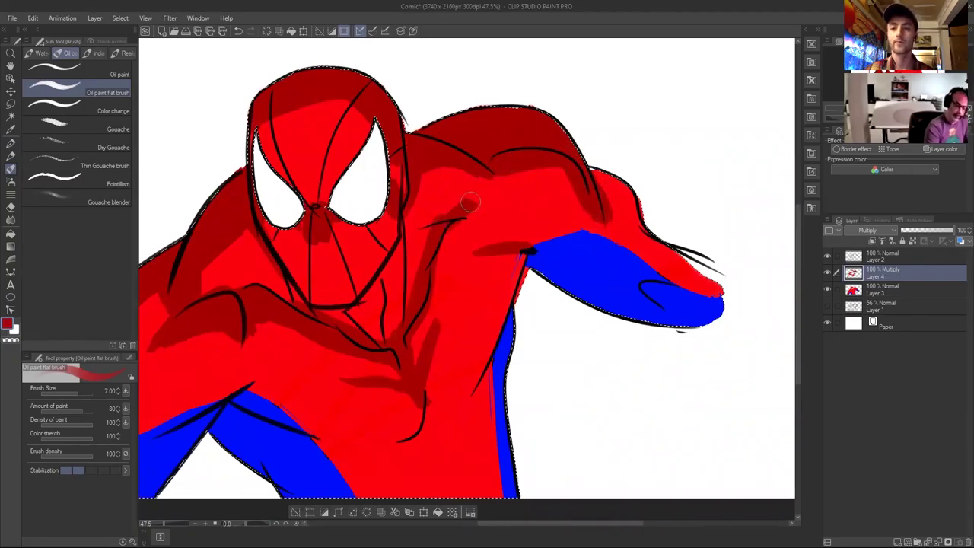
Shade the upper edge of the outstretched right forearm and deepen the shadows where the right shoulder meets the chest.
mouse_move(405, 206)
left_mouse_down()
mouse_move(405, 285)
mouse_move(415, 188)
mouse_move(410, 210)
left_mouse_up()
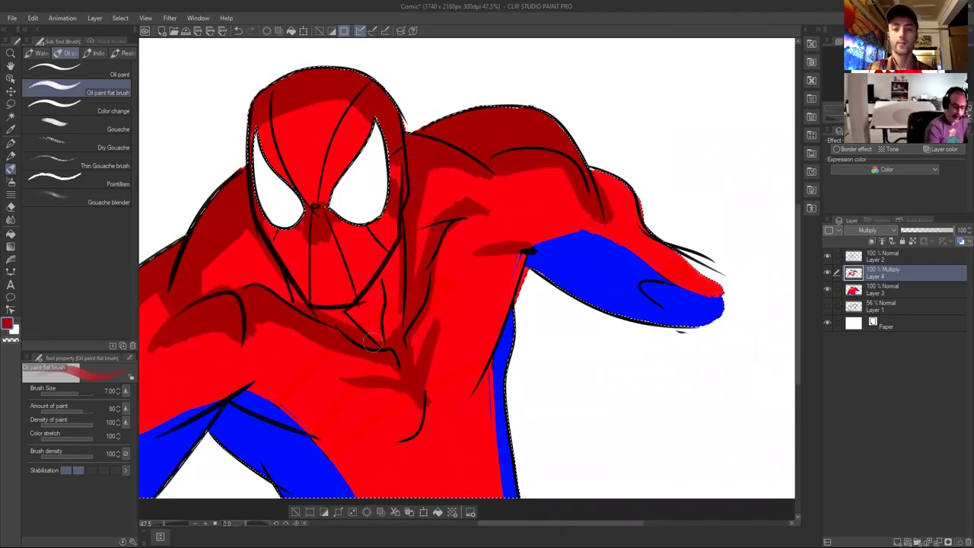
mouse_move(315, 301)
left_mouse_down()
mouse_move(274, 263)
mouse_move(279, 282)
mouse_move(272, 262)
mouse_move(261, 285)
mouse_move(213, 300)
left_mouse_up()
left_click_drag(633, 199, 596, 167)
mouse_move(626, 198)
left_mouse_down()
mouse_move(688, 272)
mouse_move(670, 245)
mouse_move(714, 286)
left_mouse_up()
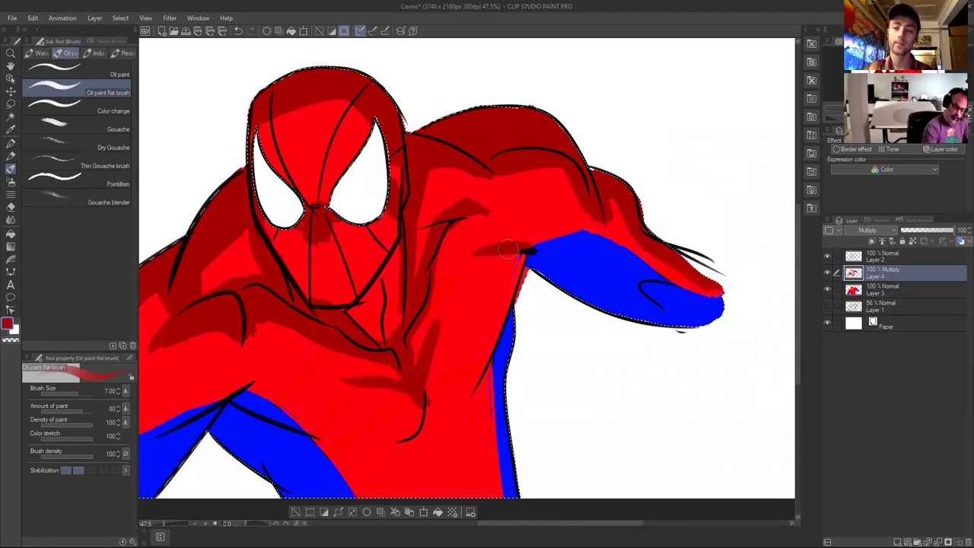
mouse_move(517, 196)
left_mouse_down()
mouse_move(495, 205)
mouse_move(515, 169)
mouse_move(495, 181)
mouse_move(511, 174)
mouse_move(492, 198)
left_mouse_up()
Add dark red shadow strokes at the left and right armpits and along the curved line below the centre of the chest.
left_click_drag(497, 325, 592, 217)
left_click_drag(326, 287, 360, 265)
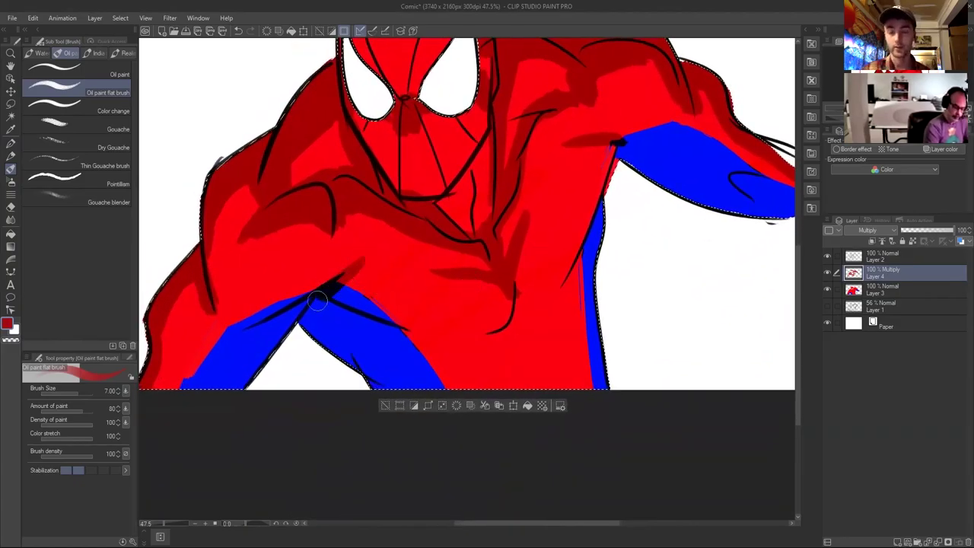
mouse_move(513, 290)
left_mouse_down()
mouse_move(492, 329)
mouse_move(508, 299)
left_mouse_up()
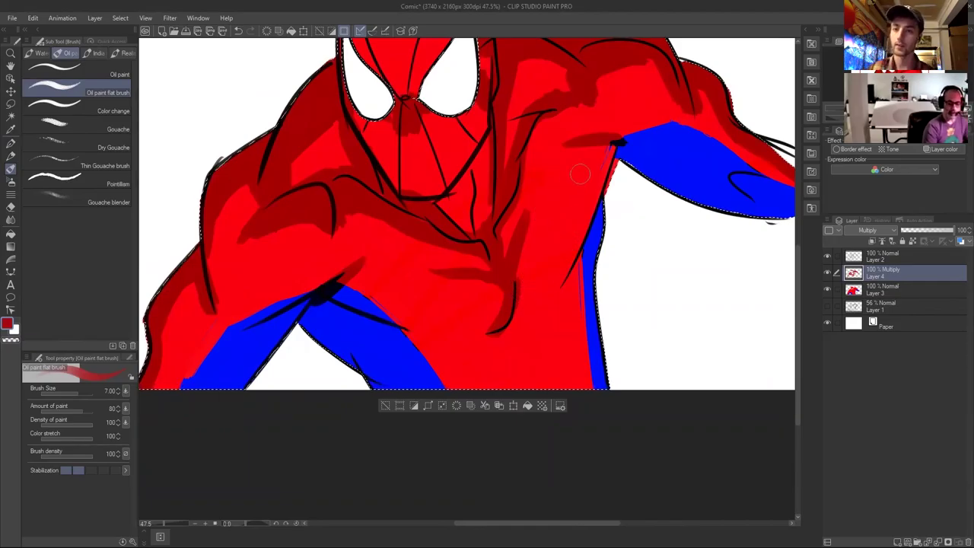
left_click_drag(621, 272, 718, 254)
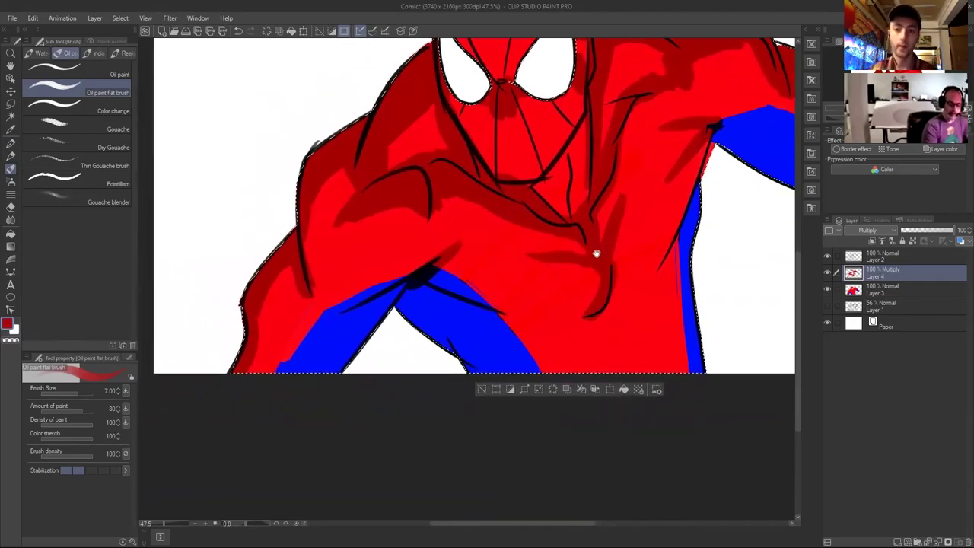
scroll(597, 249, "down", 2)
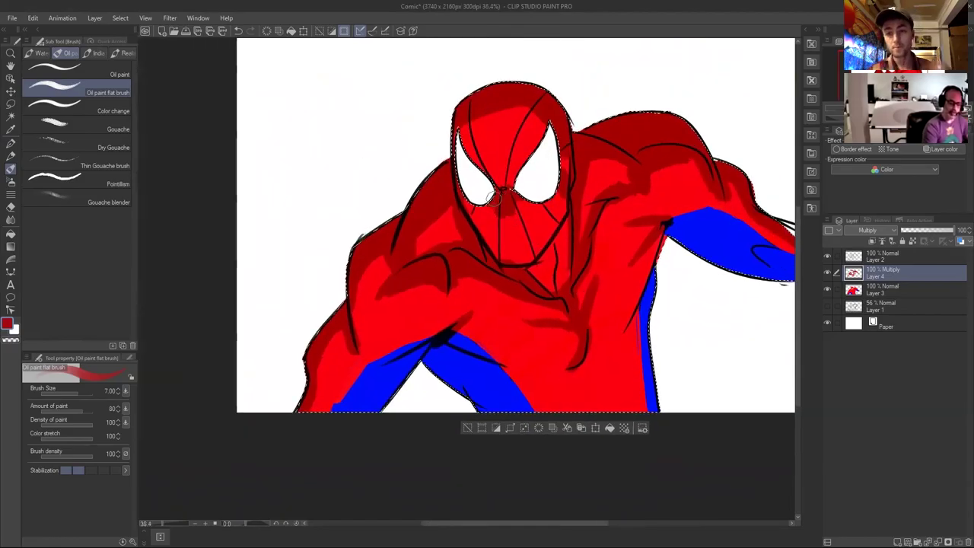
Paint a short vertical shadow on the lower torso and shade the mask between and below the eyes.
left_click_drag(567, 199, 576, 226)
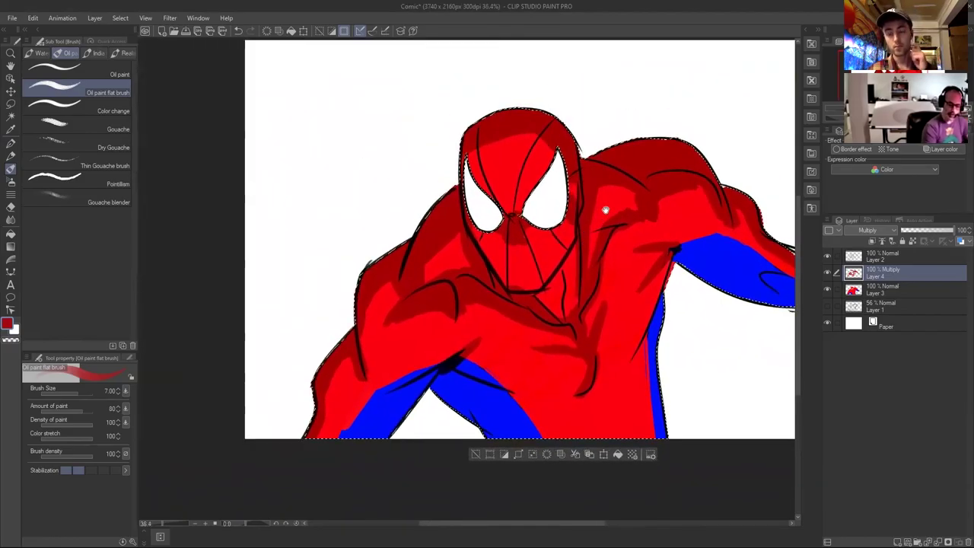
mouse_move(517, 133)
left_mouse_down()
mouse_move(473, 153)
mouse_move(530, 136)
left_mouse_up()
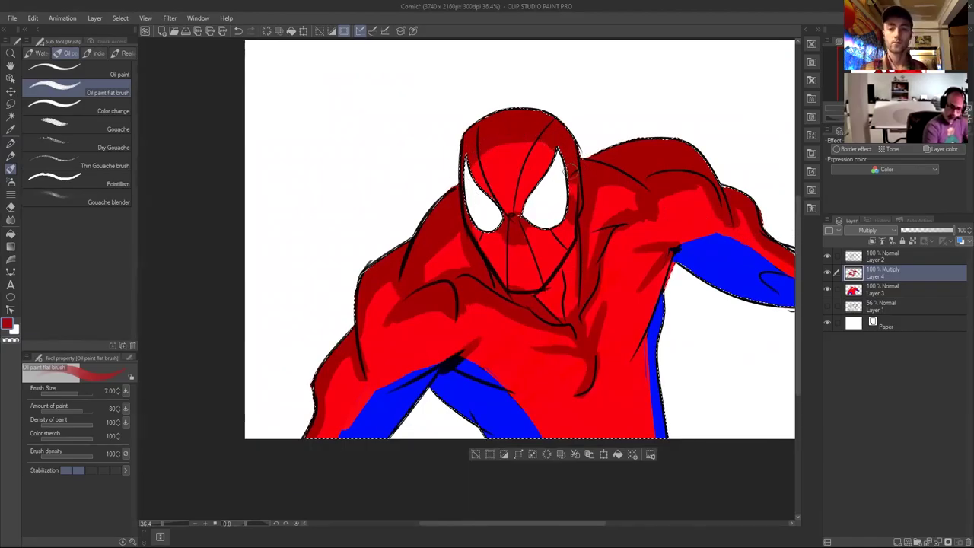
left_click_drag(701, 277, 705, 230)
mouse_move(586, 270)
left_mouse_down()
mouse_move(610, 191)
mouse_move(650, 173)
mouse_move(621, 174)
mouse_move(657, 162)
left_mouse_up()
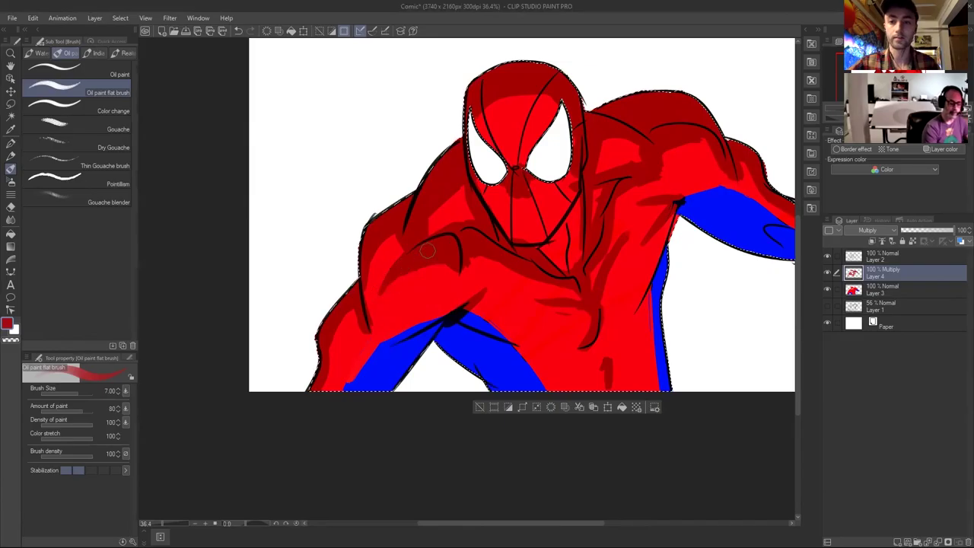
left_click_drag(647, 266, 660, 302)
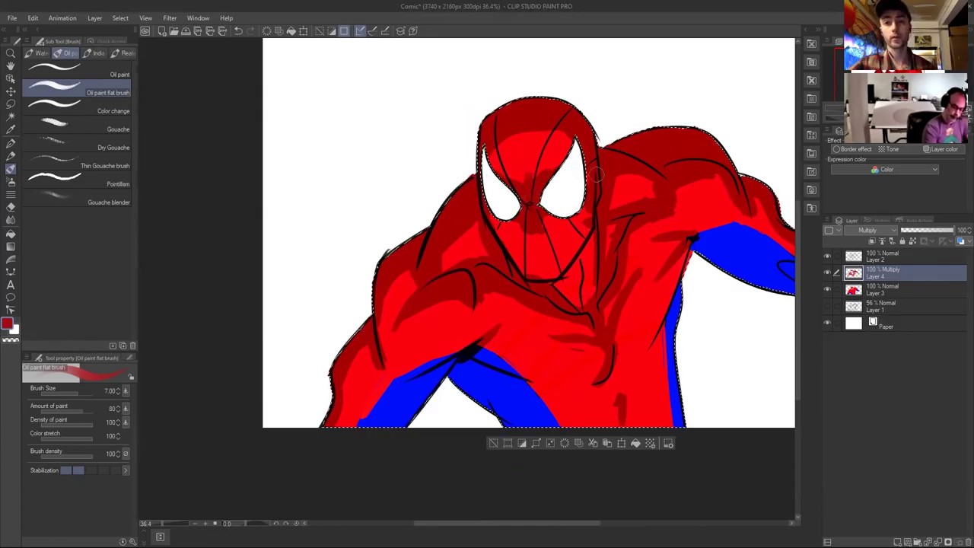
Fill the neck area beneath the right side of the jaw with dark red shadow.
left_click_drag(660, 304, 668, 308)
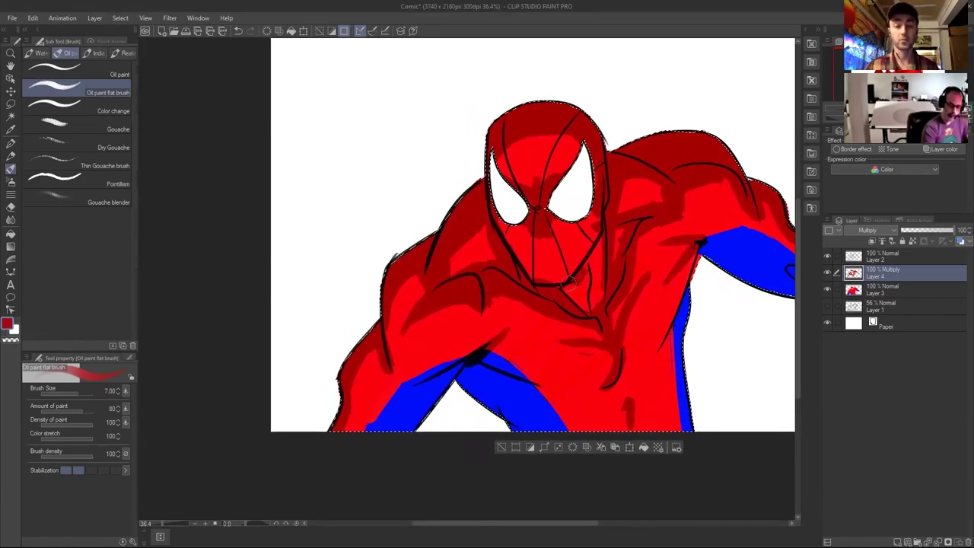
left_click_drag(630, 294, 660, 225)
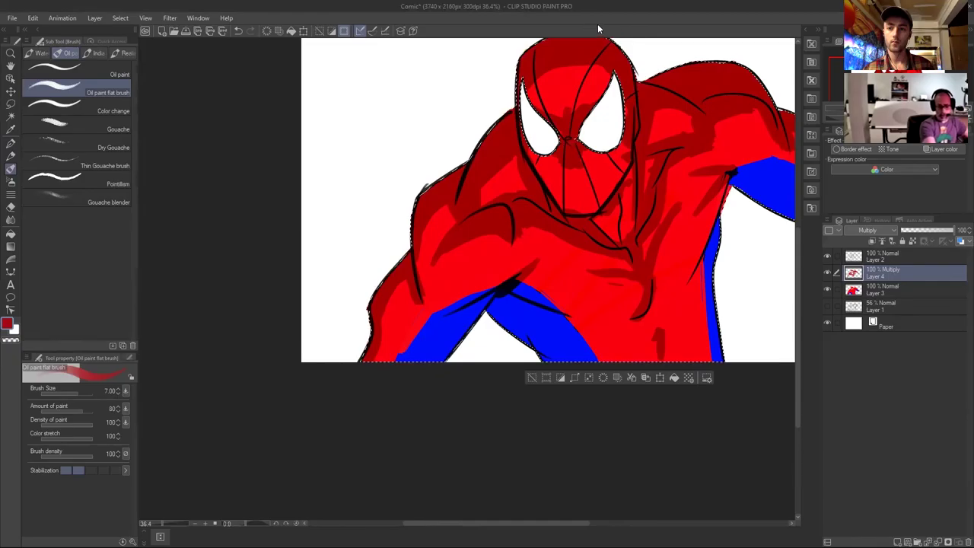
left_click_drag(612, 157, 590, 300)
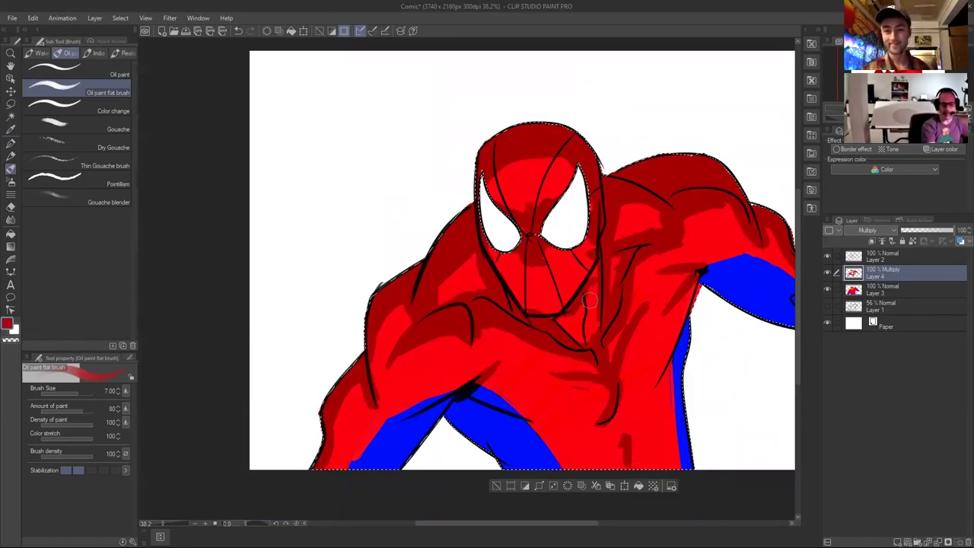
left_click_drag(520, 317, 525, 297)
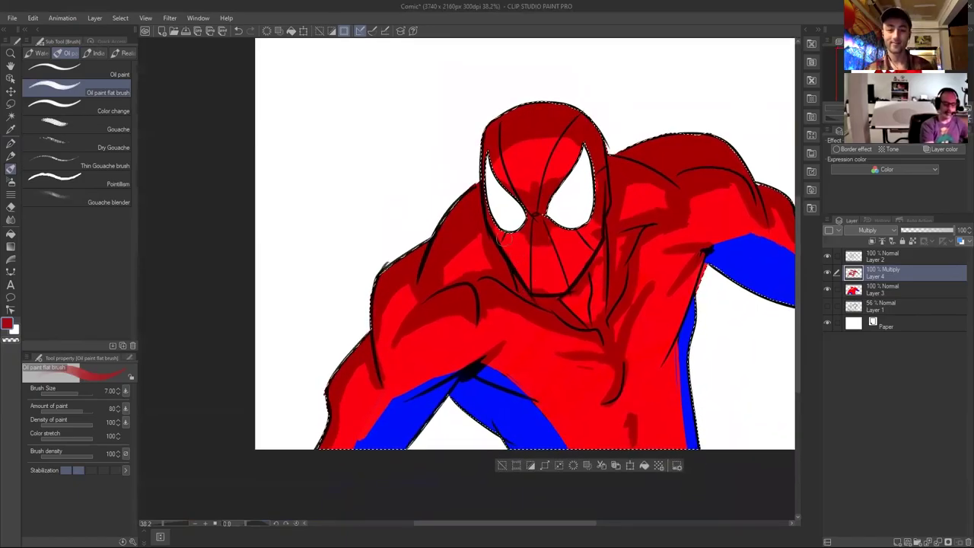